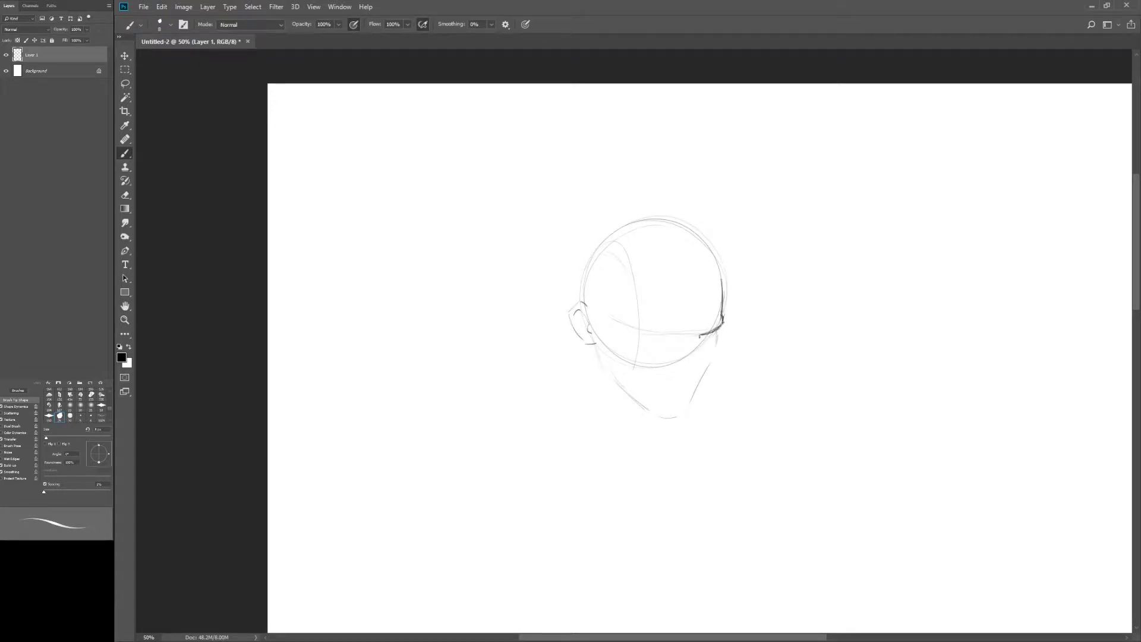
- Redraw the dark brow, hatch the right cheek and temple, and fix the jaw and ear strokes
key("ctrl+z")
left_click_drag(705, 329, 683, 337)
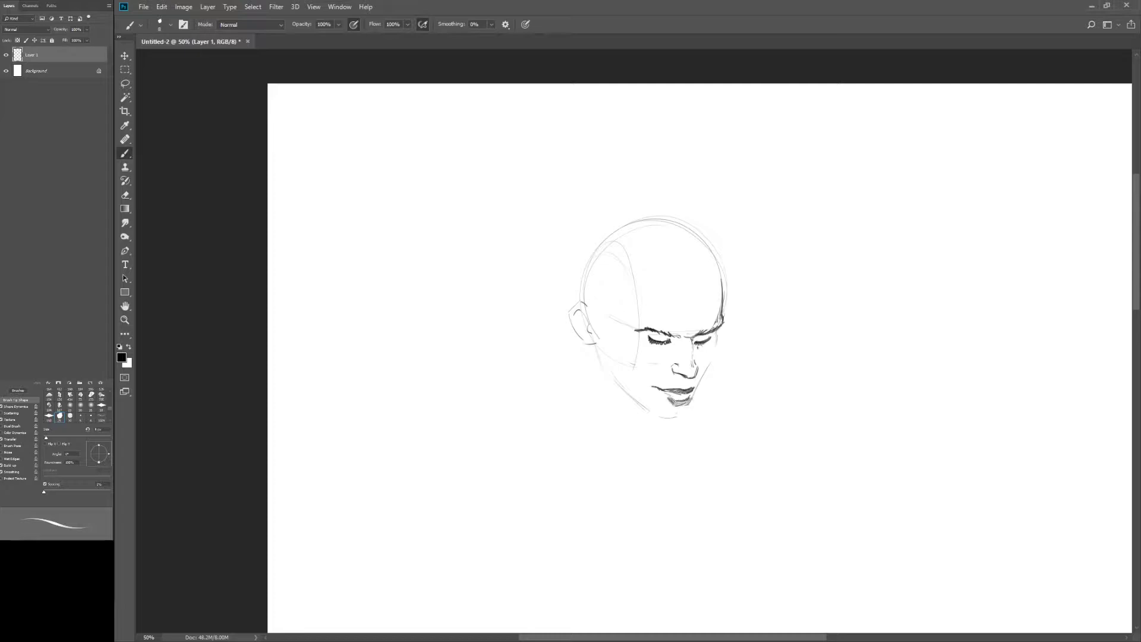
left_click_drag(713, 332, 701, 366)
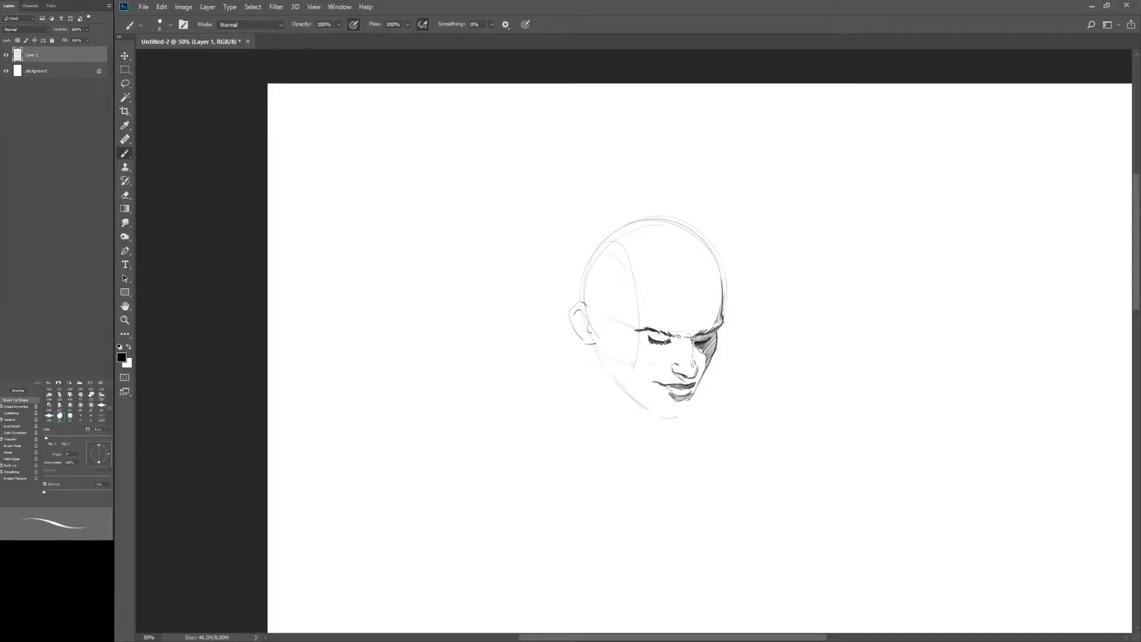
mouse_move(592, 320)
left_mouse_down()
mouse_move(597, 344)
mouse_move(661, 417)
left_mouse_up()
key("ctrl+z")
left_click_drag(604, 344, 665, 419)
mouse_move(716, 352)
left_mouse_down()
mouse_move(692, 410)
mouse_move(721, 324)
left_mouse_up()
key("ctrl+z")
left_click_drag(609, 363, 660, 417)
key("ctrl+z")
mouse_move(606, 312)
left_mouse_down()
mouse_move(592, 326)
mouse_move(618, 240)
mouse_move(722, 279)
left_mouse_up()
- Darken the cranium outline and closed eyelids, clean up the ear, and sketch swept-back hair
mouse_move(645, 306)
left_mouse_down()
mouse_move(716, 324)
mouse_move(694, 340)
left_mouse_up()
mouse_move(644, 335)
left_mouse_down()
mouse_move(713, 351)
mouse_move(694, 366)
left_mouse_up()
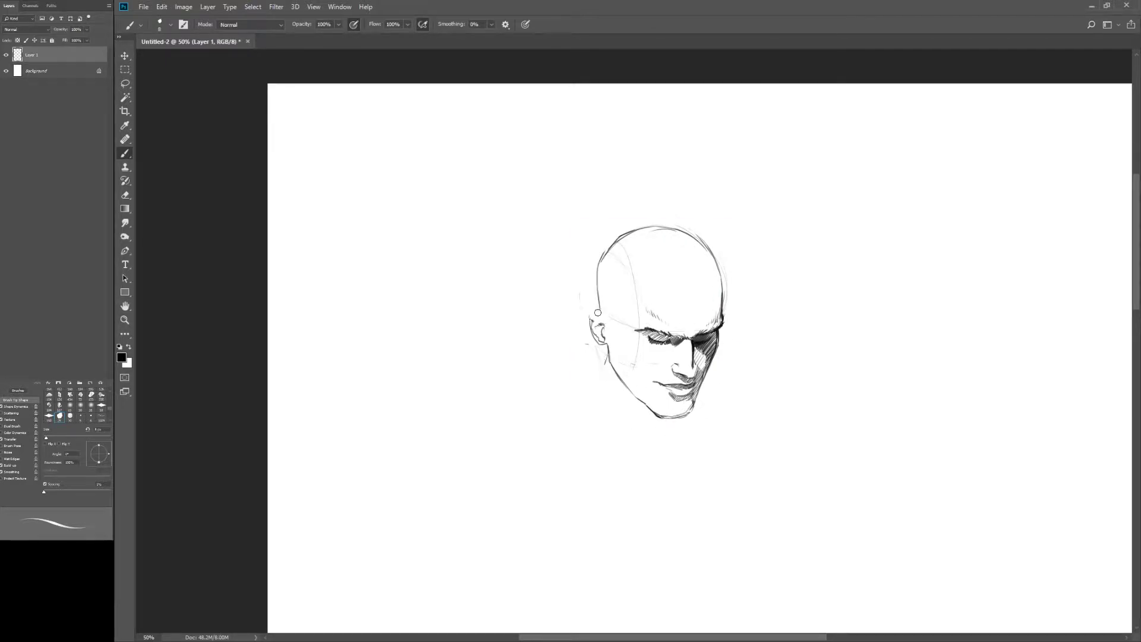
left_click_drag(602, 309, 606, 343)
left_click_drag(624, 300, 713, 261)
mouse_move(606, 286)
left_mouse_down()
mouse_move(665, 243)
mouse_move(729, 279)
left_mouse_up()
left_click_drag(600, 252, 709, 220)
left_click_drag(597, 238, 596, 310)
left_click_drag(594, 306, 610, 343)
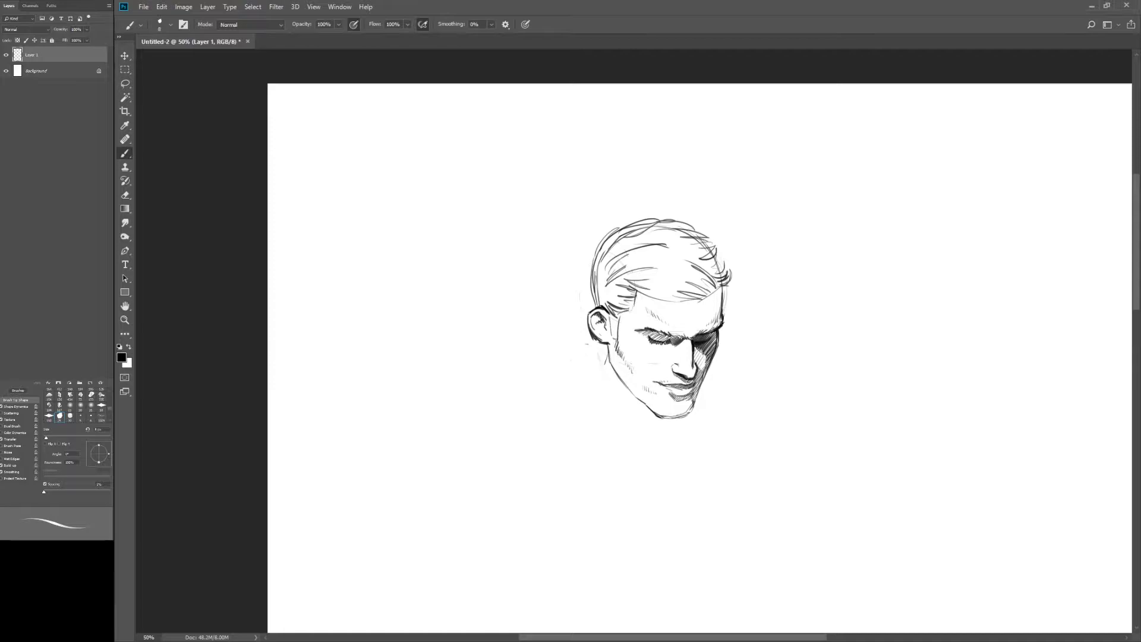
- Add the neck contour and collar lines, hatch beside the ear, and thicken the hair
mouse_move(606, 350)
left_mouse_down()
mouse_move(593, 410)
mouse_move(627, 413)
mouse_move(597, 384)
left_mouse_up()
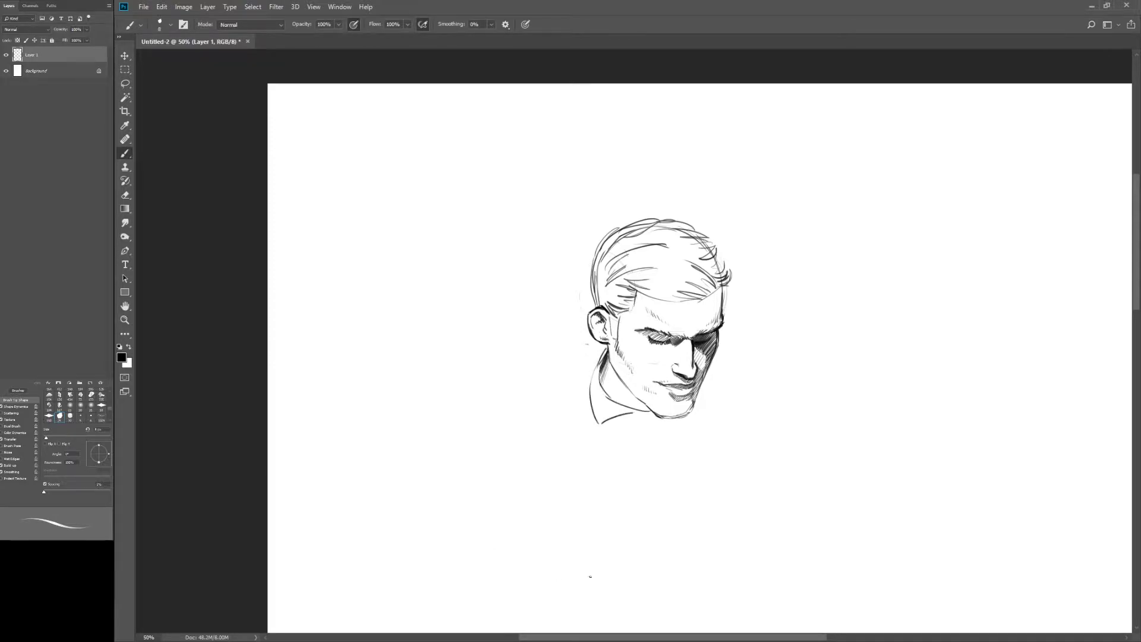
left_click_drag(621, 318, 611, 336)
mouse_move(631, 297)
left_mouse_down()
mouse_move(720, 284)
mouse_move(701, 300)
left_mouse_up()
left_click_drag(698, 229, 726, 269)
left_click_drag(647, 304, 730, 285)
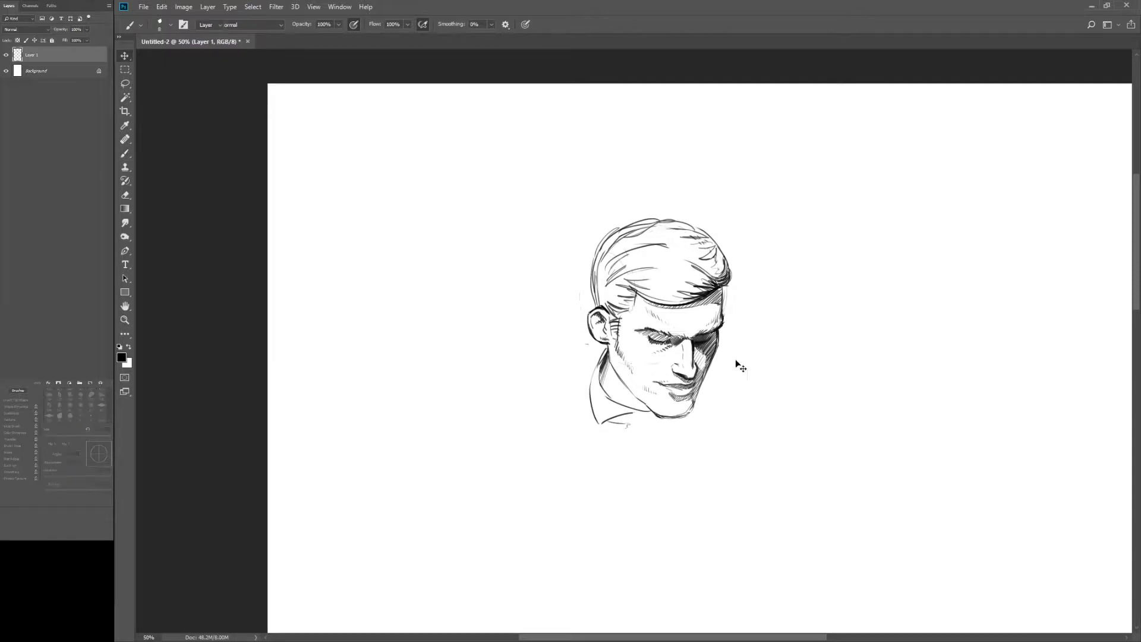
left_click_drag(738, 363, 453, 209)
- Block in a rectangular torso box for the standing figure
mouse_move(605, 454)
left_mouse_down()
mouse_move(608, 222)
mouse_move(658, 206)
left_mouse_up()
left_click_drag(670, 203, 722, 204)
left_click_drag(731, 208, 797, 225)
left_click_drag(793, 235, 791, 463)
left_click_drag(613, 460, 787, 463)
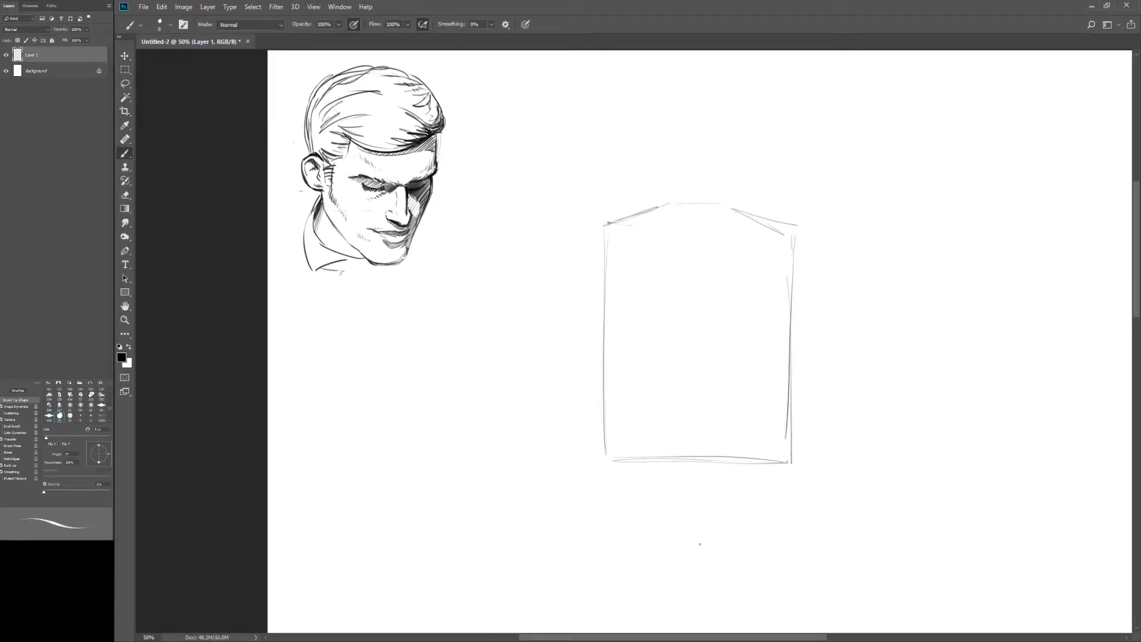
left_click_drag(615, 454, 785, 455)
- Sketch the sleeves, neckline, lower shirt hem, leg lines and neck
left_click_drag(609, 223, 599, 300)
left_click_drag(661, 235, 735, 229)
left_click_drag(730, 205, 798, 309)
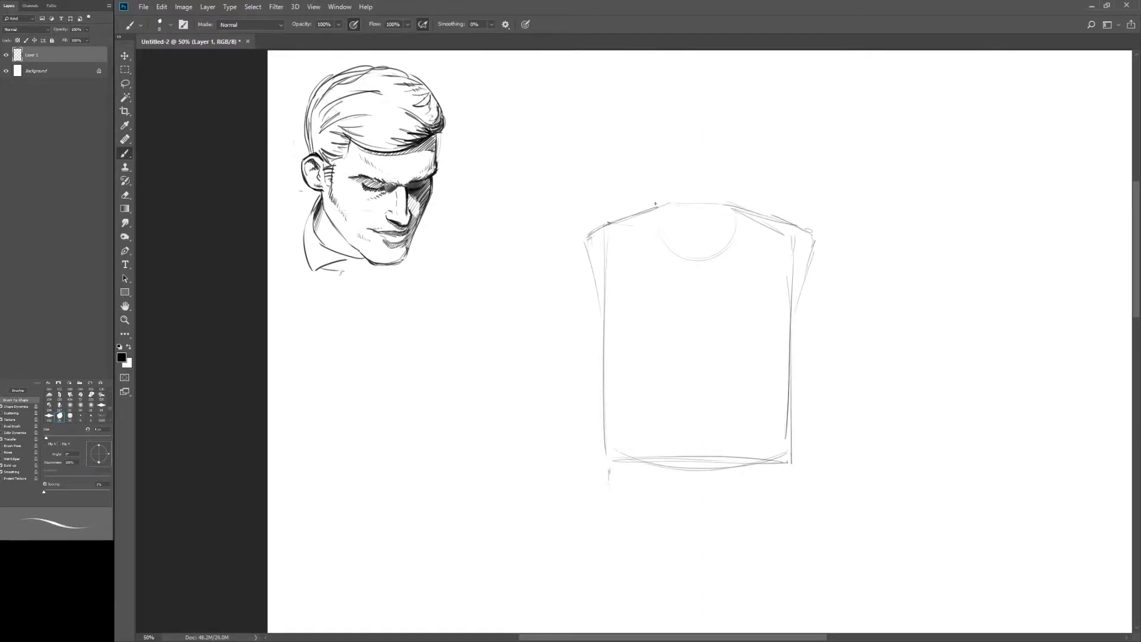
left_click_drag(612, 484, 790, 499)
left_click_drag(612, 506, 611, 579)
left_click_drag(791, 505, 794, 577)
left_click_drag(691, 508, 695, 556)
left_click_drag(635, 551, 715, 581)
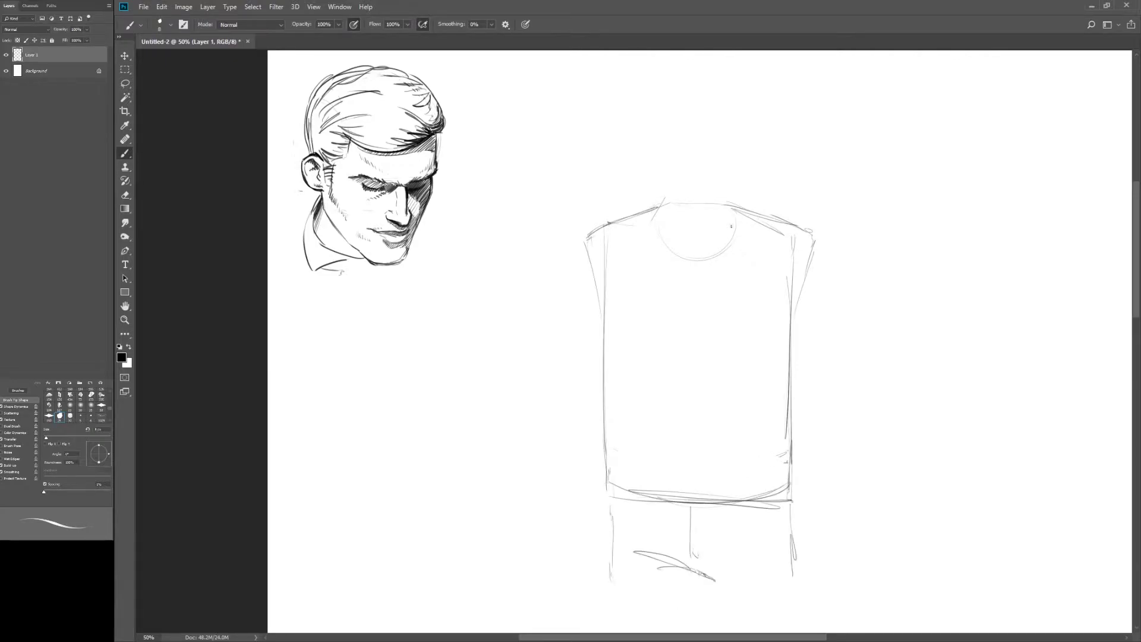
- Construct the head with a circle, cheeks, jaw, brow line, ear and centre line
mouse_move(701, 94)
left_mouse_down()
mouse_move(704, 186)
mouse_move(660, 180)
left_mouse_up()
mouse_move(749, 139)
left_mouse_down()
mouse_move(698, 236)
mouse_move(664, 196)
left_mouse_up()
left_click_drag(730, 159, 740, 229)
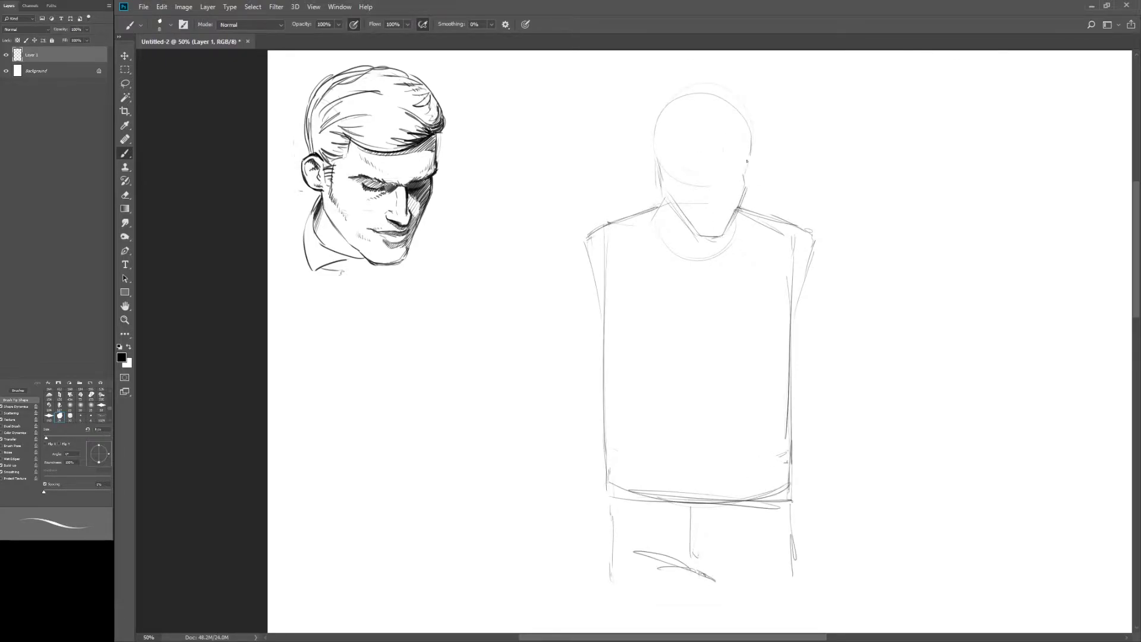
left_click_drag(655, 165, 747, 155)
left_click_drag(648, 169, 745, 182)
left_click_drag(726, 154, 713, 229)
left_click_drag(654, 159, 708, 103)
- Rough in the left and right arms and a circle for the hand
left_click_drag(582, 249, 543, 356)
left_click_drag(602, 314, 582, 410)
left_click_drag(813, 235, 849, 377)
left_click_drag(579, 241, 555, 357)
left_click_drag(597, 404, 632, 513)
- Sketch the open jacket edges and hem, belt, and left forearm bent across the body
left_click_drag(641, 249, 644, 514)
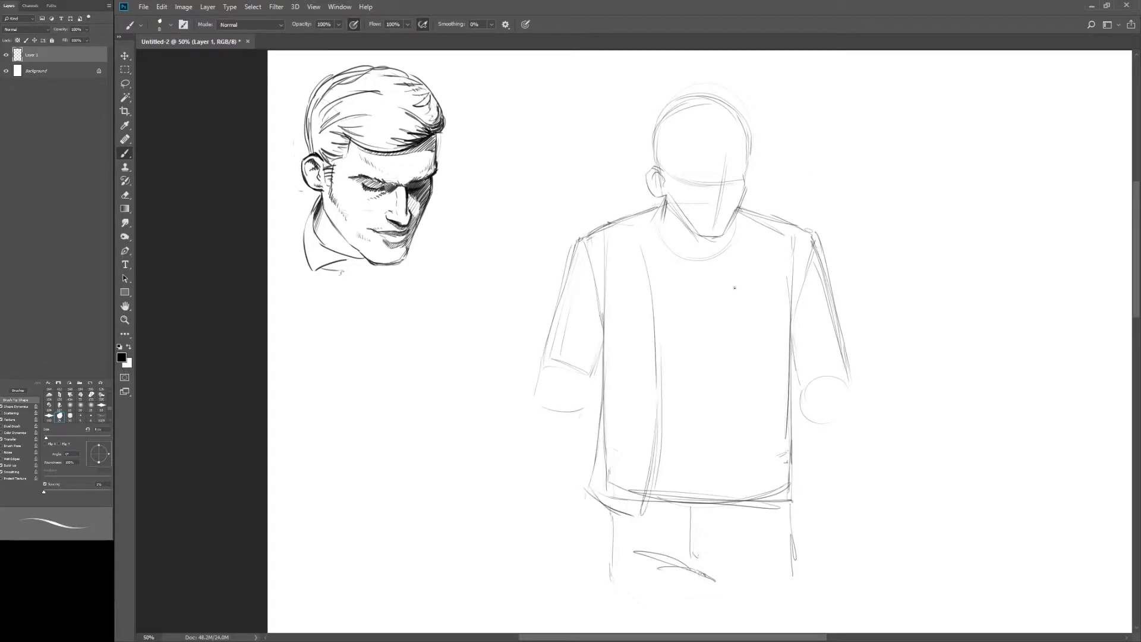
left_click_drag(722, 250, 726, 520)
left_click_drag(731, 519, 796, 487)
left_click_drag(785, 349, 790, 480)
mouse_move(647, 498)
left_mouse_down()
mouse_move(725, 493)
mouse_move(682, 512)
left_mouse_up()
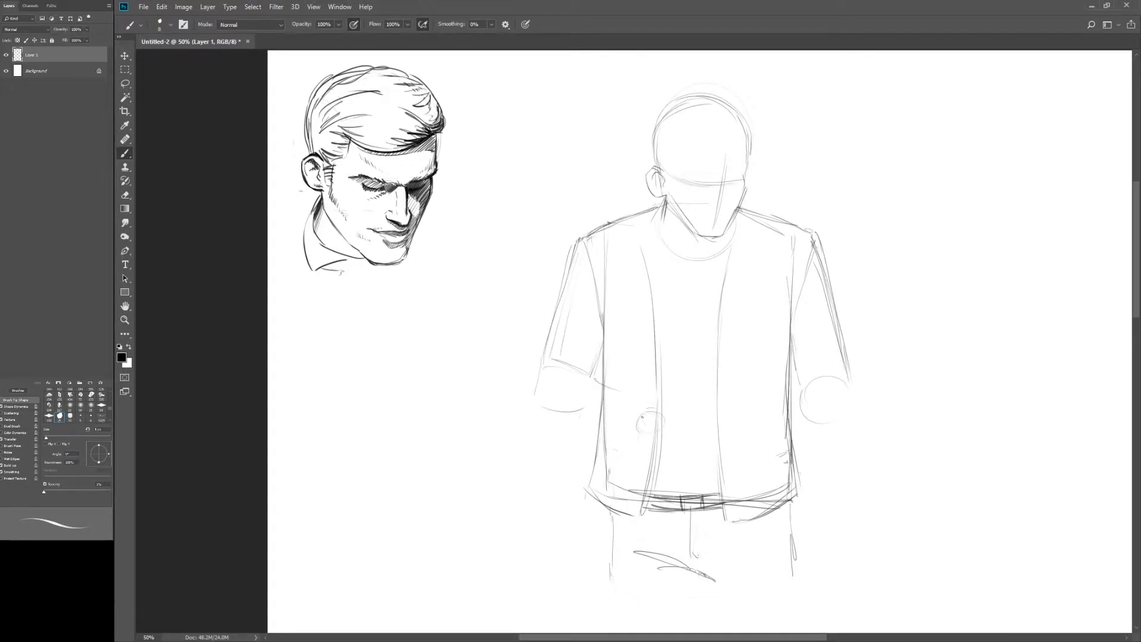
left_click_drag(592, 379, 653, 410)
left_click_drag(538, 395, 640, 442)
left_click_drag(638, 416, 653, 434)
- Darken the left shoulder and arm outlines and hatch the upper sleeve
left_click_drag(582, 237, 540, 395)
left_click_drag(606, 383, 575, 367)
left_click_drag(638, 212, 586, 237)
left_click_drag(594, 255, 570, 315)
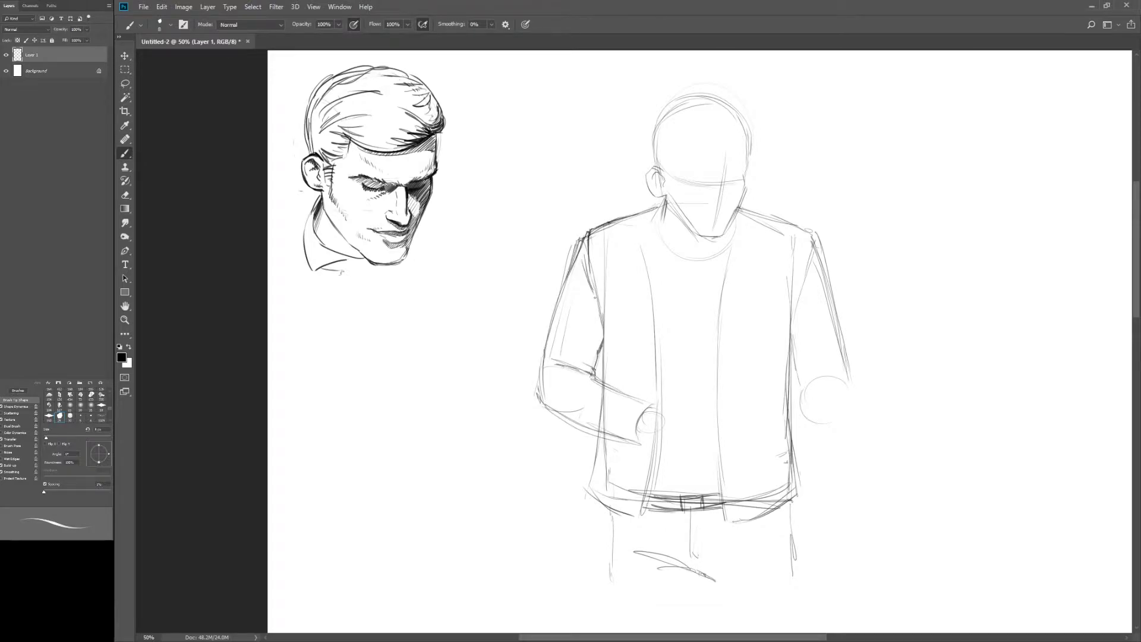
left_click_drag(597, 280, 570, 311)
mouse_move(588, 340)
left_mouse_down()
mouse_move(540, 392)
mouse_move(588, 235)
left_mouse_up()
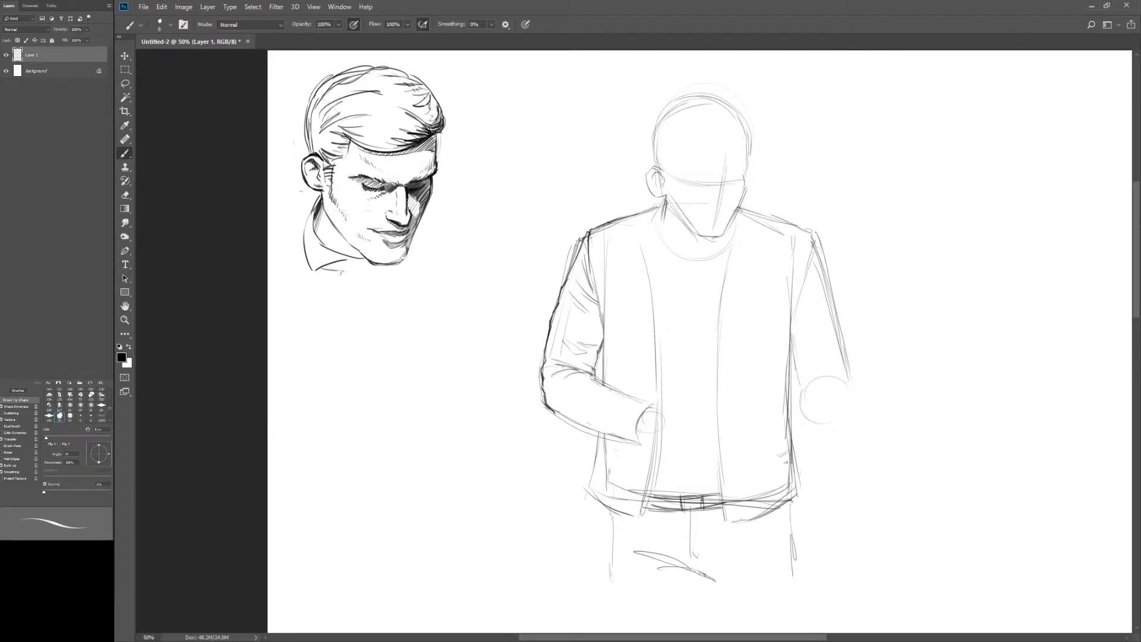
left_click_drag(600, 273, 604, 384)
mouse_move(600, 297)
left_mouse_down()
mouse_move(605, 383)
mouse_move(643, 441)
mouse_move(718, 416)
left_mouse_up()
- Draw fingers at the cuff, the right forearm with elbow folds, and the right jacket edge
left_click_drag(689, 426, 719, 423)
left_click_drag(686, 438, 716, 434)
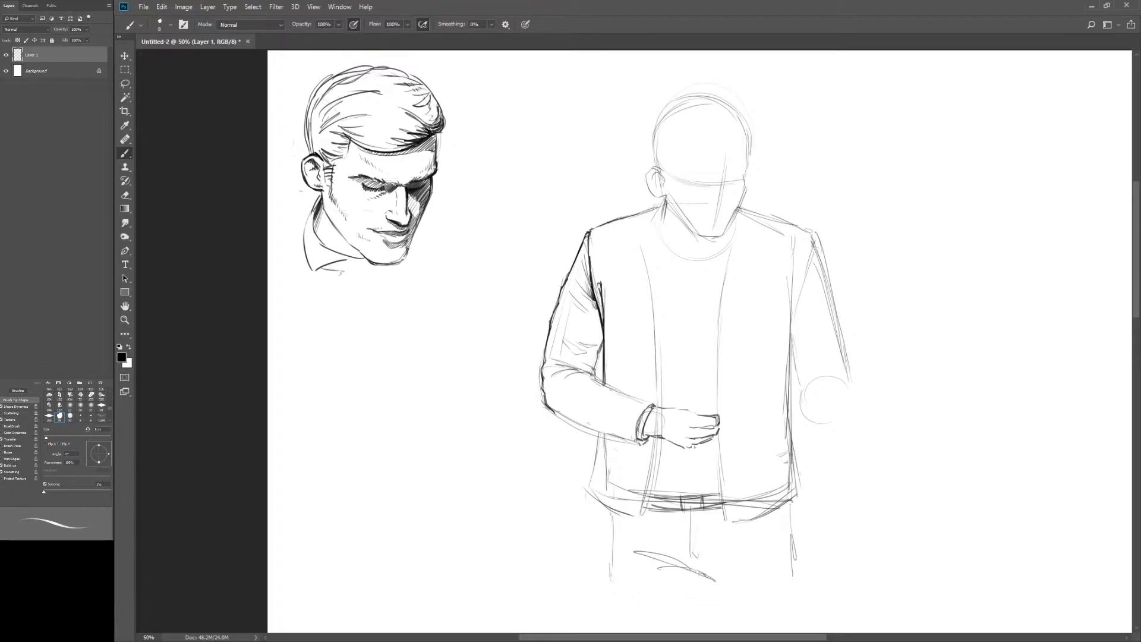
mouse_move(719, 375)
left_mouse_down()
mouse_move(732, 400)
mouse_move(823, 386)
left_mouse_up()
mouse_move(727, 416)
left_mouse_down()
mouse_move(840, 423)
mouse_move(851, 381)
left_mouse_up()
mouse_move(799, 385)
left_mouse_down()
mouse_move(837, 376)
mouse_move(843, 394)
left_mouse_up()
left_click_drag(824, 383, 837, 396)
left_click_drag(820, 389, 815, 404)
left_click_drag(785, 261, 793, 375)
left_click_drag(775, 312, 792, 386)
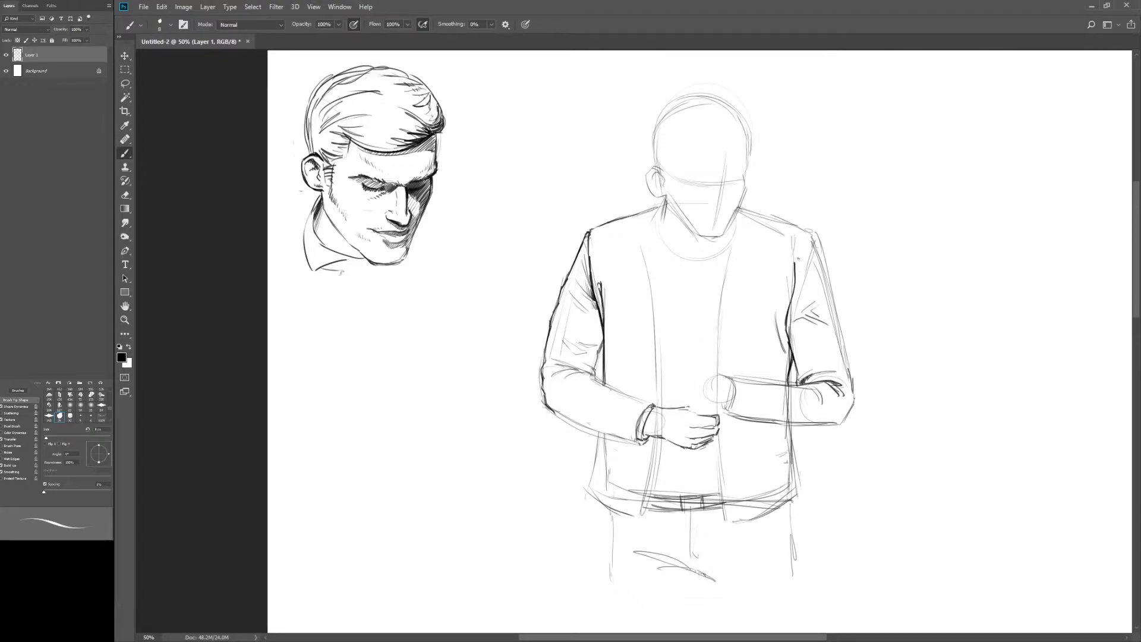
left_click_drag(811, 229, 781, 347)
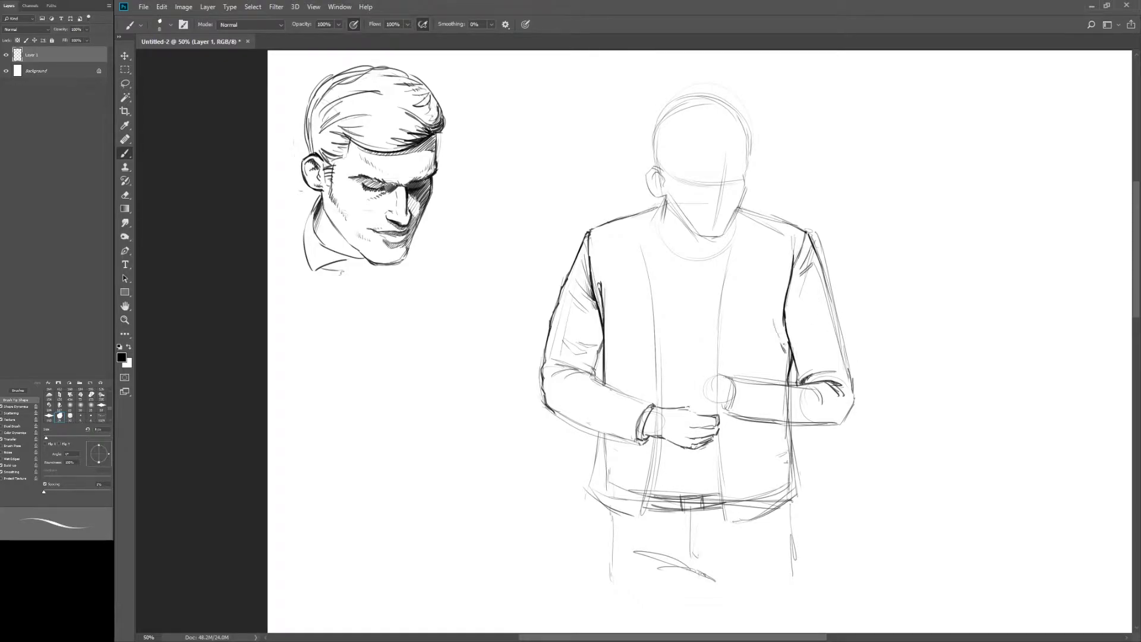
- Ink the left collar lapel, the head outline with an eyebrow, and the jacket opening
mouse_move(636, 235)
left_mouse_down()
mouse_move(647, 284)
mouse_move(677, 110)
left_mouse_up()
left_click_drag(748, 153, 743, 199)
left_click_drag(655, 164, 750, 152)
left_click_drag(728, 189, 741, 185)
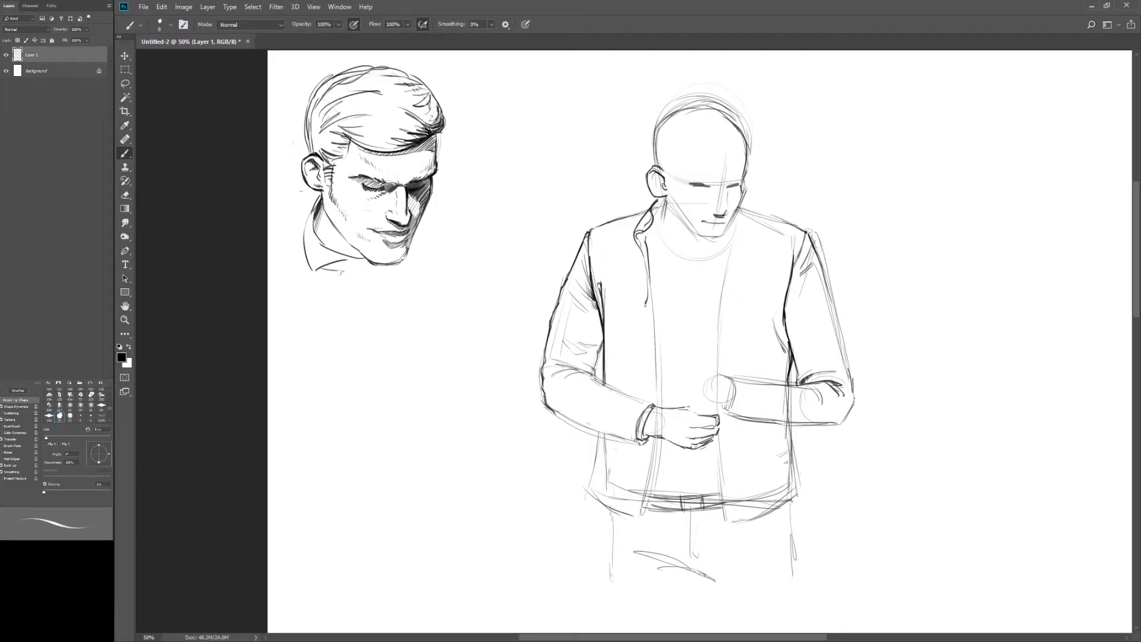
left_click_drag(645, 272, 655, 397)
- Ink the left forearm and fingers, and draw a wristwatch on the right wrist
left_click_drag(549, 407, 640, 443)
left_click_drag(581, 373, 654, 404)
left_click_drag(603, 341, 588, 377)
left_click_drag(699, 357, 731, 380)
mouse_move(704, 400)
left_mouse_down()
mouse_move(680, 392)
mouse_move(725, 406)
left_mouse_up()
left_click_drag(662, 377, 682, 375)
left_click_drag(660, 383, 709, 407)
mouse_move(713, 383)
left_mouse_down()
mouse_move(734, 386)
mouse_move(728, 418)
mouse_move(856, 400)
left_mouse_up()
left_click_drag(734, 380, 813, 387)
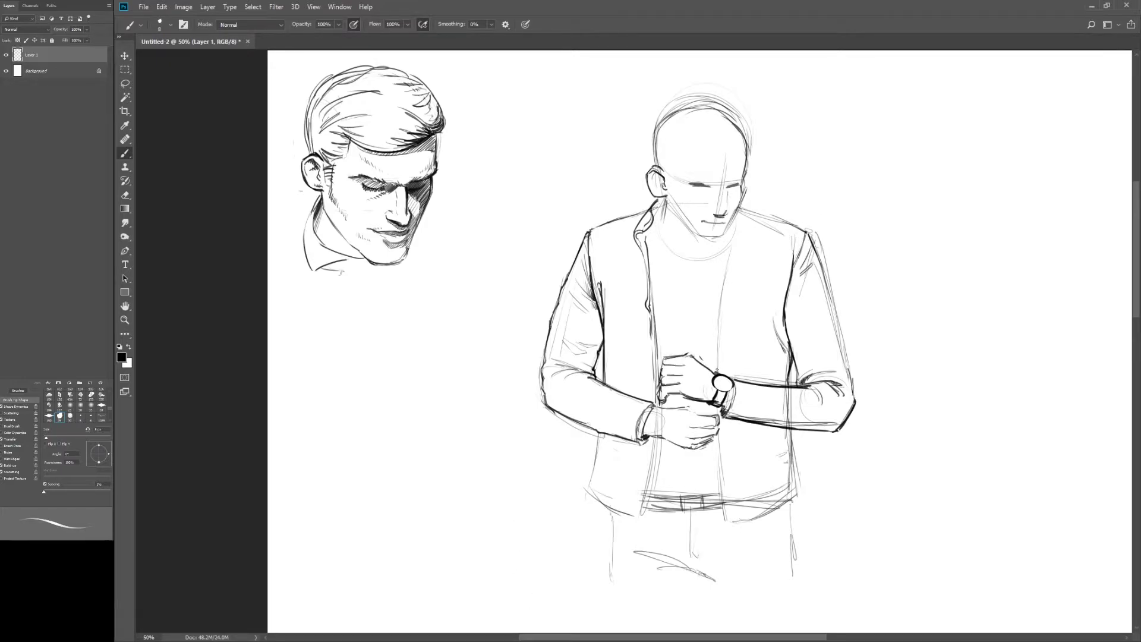
- Ink the right lapel, the jacket front and hem, and double-lined chest pockets
mouse_move(745, 199)
left_mouse_down()
mouse_move(764, 273)
mouse_move(717, 369)
left_mouse_up()
left_click_drag(664, 436, 646, 517)
left_click_drag(648, 516, 586, 495)
left_click_drag(604, 290, 644, 297)
left_click_drag(724, 302, 780, 292)
left_click_drag(726, 309, 778, 305)
left_click_drag(603, 284, 646, 293)
- Draw the shirt collar, V-neckline and a small knot at the neck
left_click_drag(646, 241, 662, 238)
left_click_drag(659, 252, 730, 254)
left_click_drag(666, 205, 656, 241)
left_click_drag(662, 245, 686, 256)
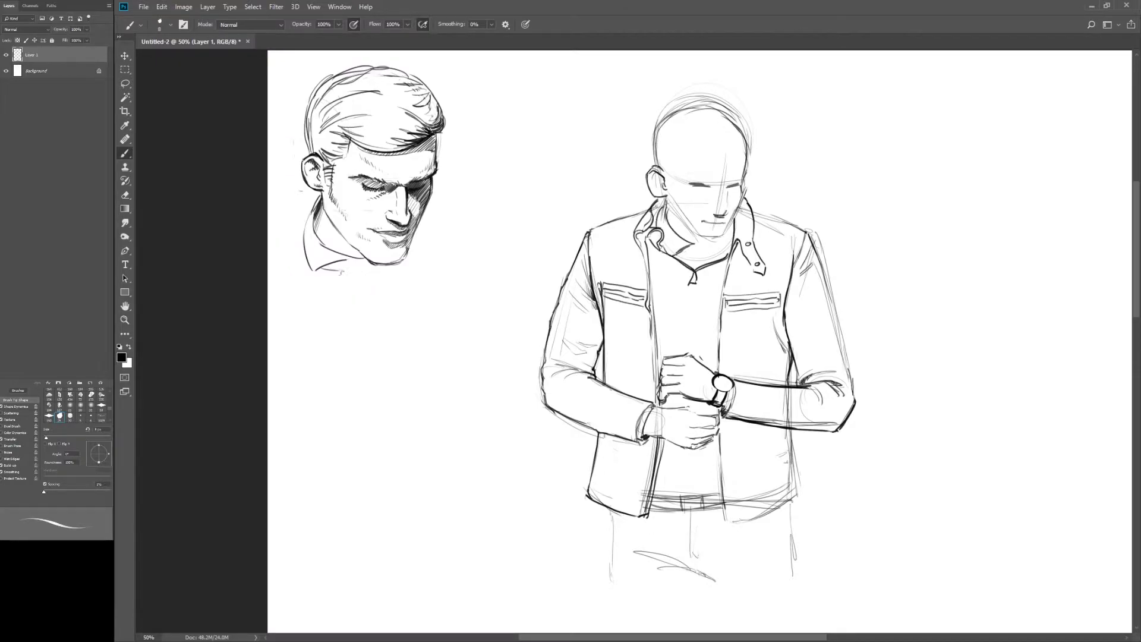
left_click_drag(665, 198, 654, 227)
left_click_drag(679, 252, 707, 266)
left_click_drag(702, 259, 731, 239)
- Ink the right jeans leg, jacket hem and right side, erasing construction lines
left_click_drag(791, 502, 800, 580)
left_click_drag(799, 495, 725, 521)
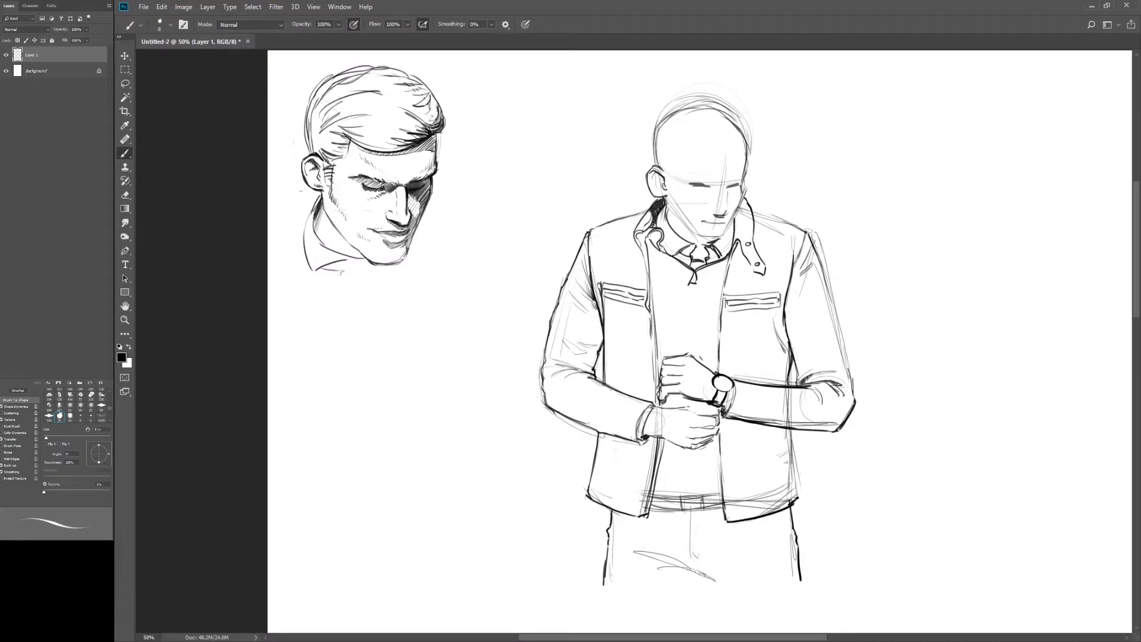
left_click_drag(789, 429, 799, 496)
left_click_drag(731, 499, 793, 485)
- Ink the face's hairline, closed eyes, jaw and brows, then move the figure left
left_click_drag(680, 157, 744, 144)
left_click_drag(692, 190, 734, 215)
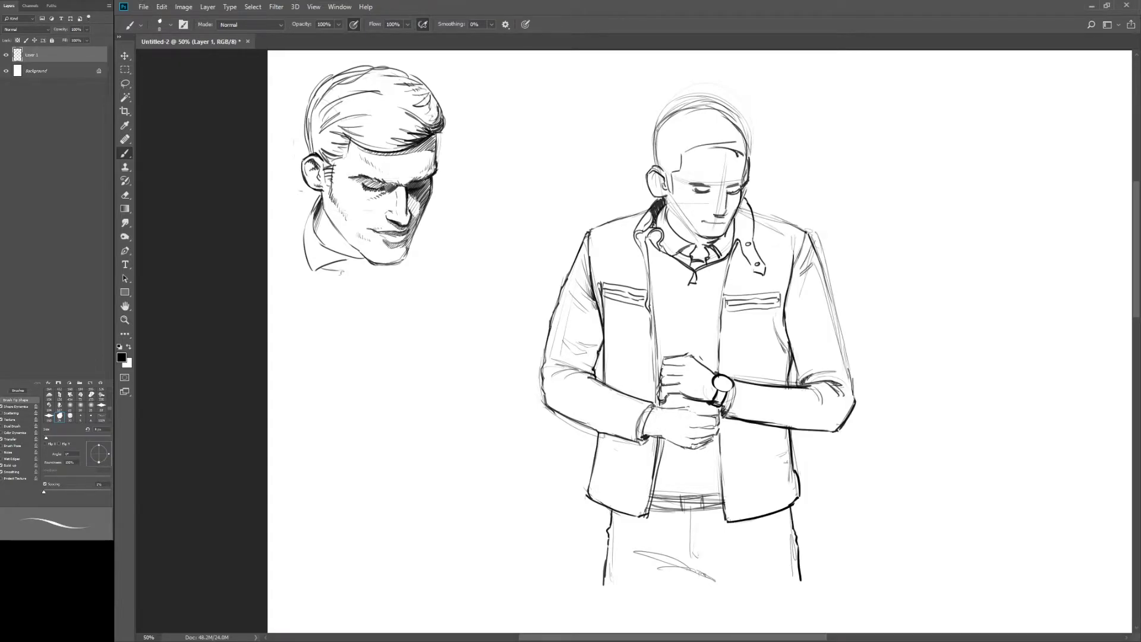
left_click_drag(659, 146, 663, 196)
left_click_drag(680, 158, 748, 149)
left_click_drag(692, 187, 716, 190)
left_click_drag(726, 189, 747, 181)
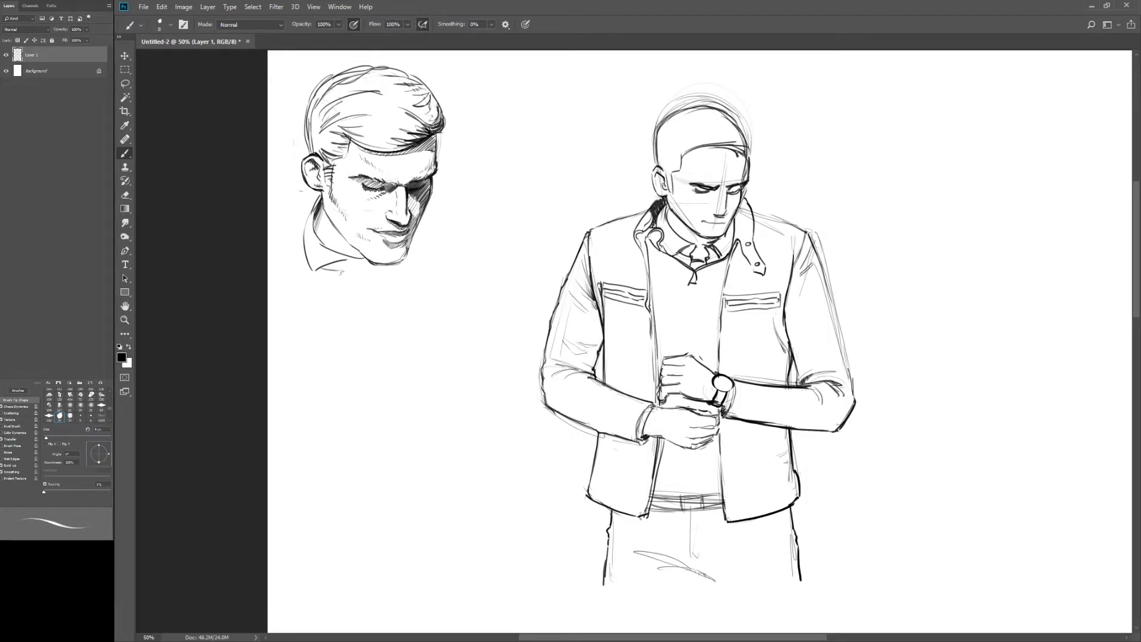
key("v")
left_click_drag(799, 350, 663, 350)
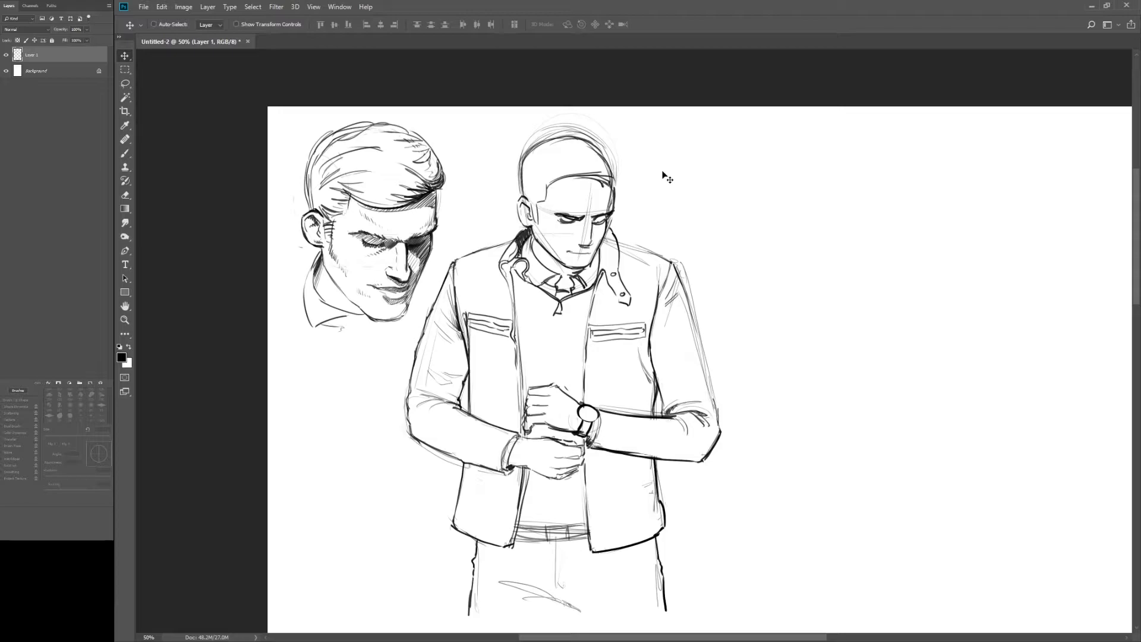
- Sketch the small figure's torso outline with fold lines and waist shading
key("b")
scroll(636, 385, "right", 2)
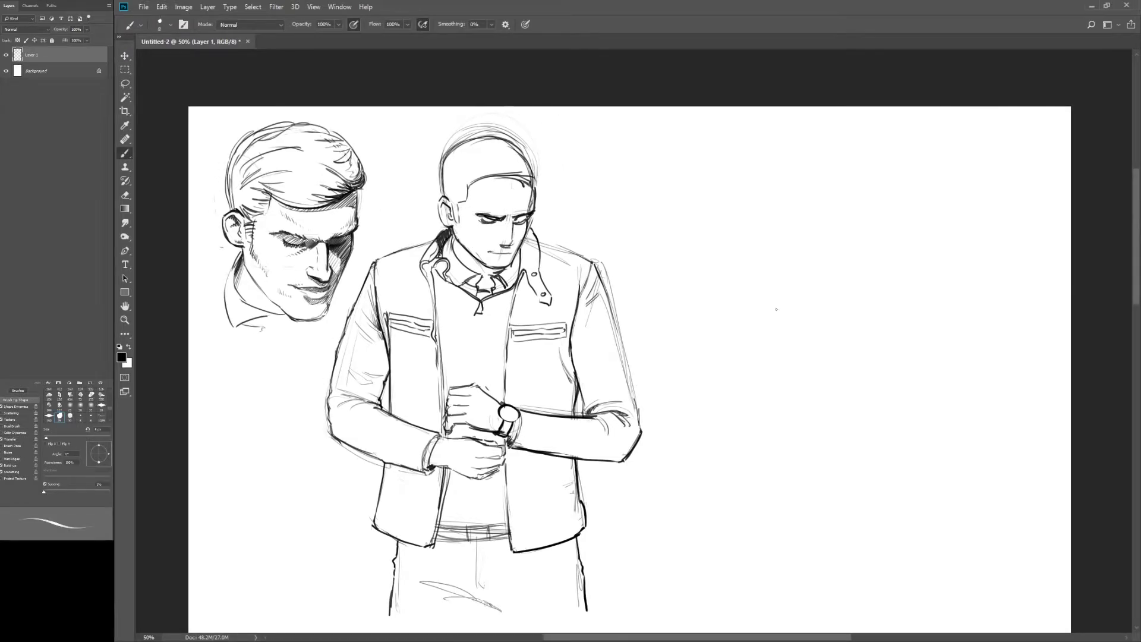
scroll(775, 309, "right", 3)
left_click_drag(597, 232, 605, 315)
mouse_move(668, 231)
left_mouse_down()
mouse_move(658, 315)
mouse_move(667, 364)
left_mouse_up()
left_click_drag(606, 318, 661, 315)
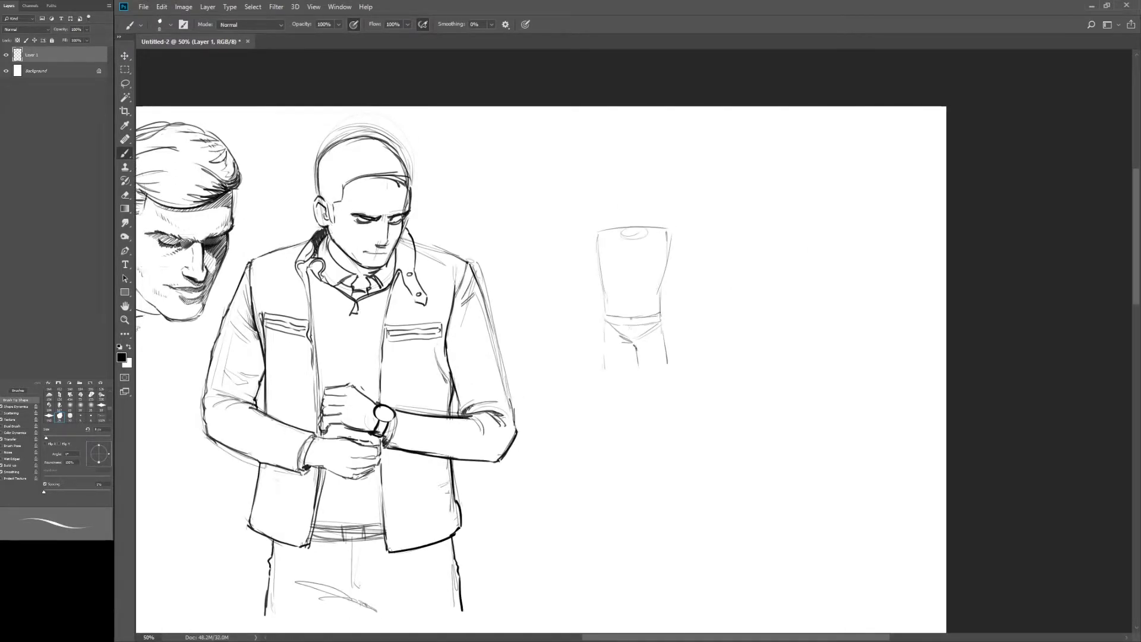
left_click_drag(619, 234, 618, 324)
mouse_move(643, 264)
left_mouse_down()
mouse_move(645, 324)
mouse_move(617, 327)
left_mouse_up()
left_click_drag(640, 233, 641, 321)
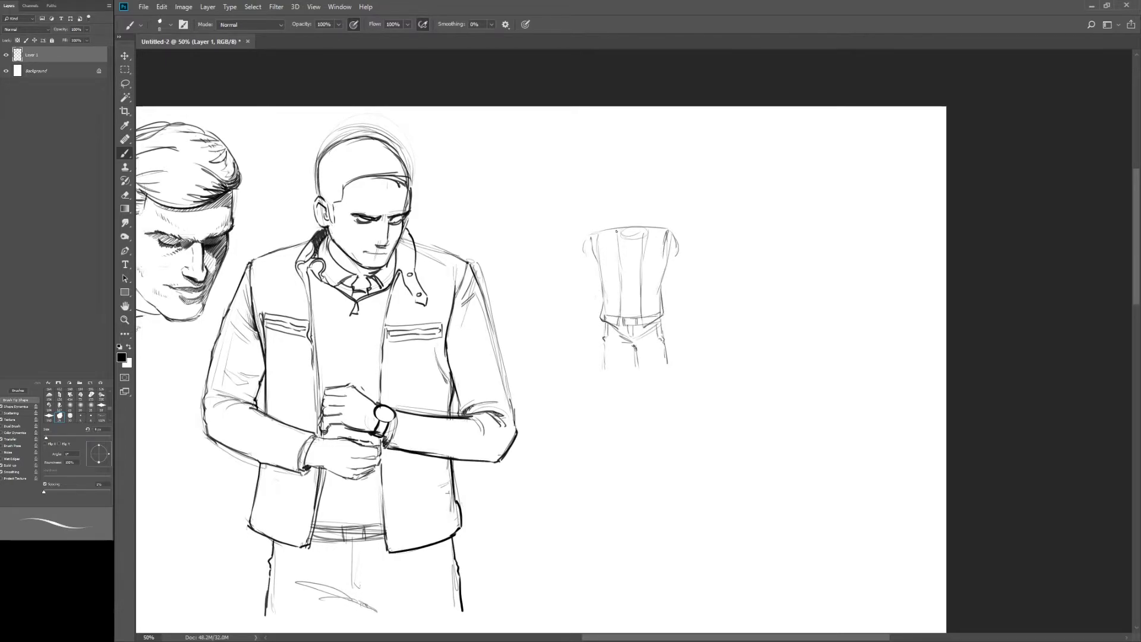
- Add collar lapels, both sleeves, a scribbled beard and a shirt neckline to the small figure
left_click_drag(618, 220, 612, 265)
left_click_drag(645, 217, 666, 300)
left_click_drag(676, 243, 689, 300)
left_click_drag(588, 238, 575, 338)
left_click_drag(687, 294, 691, 336)
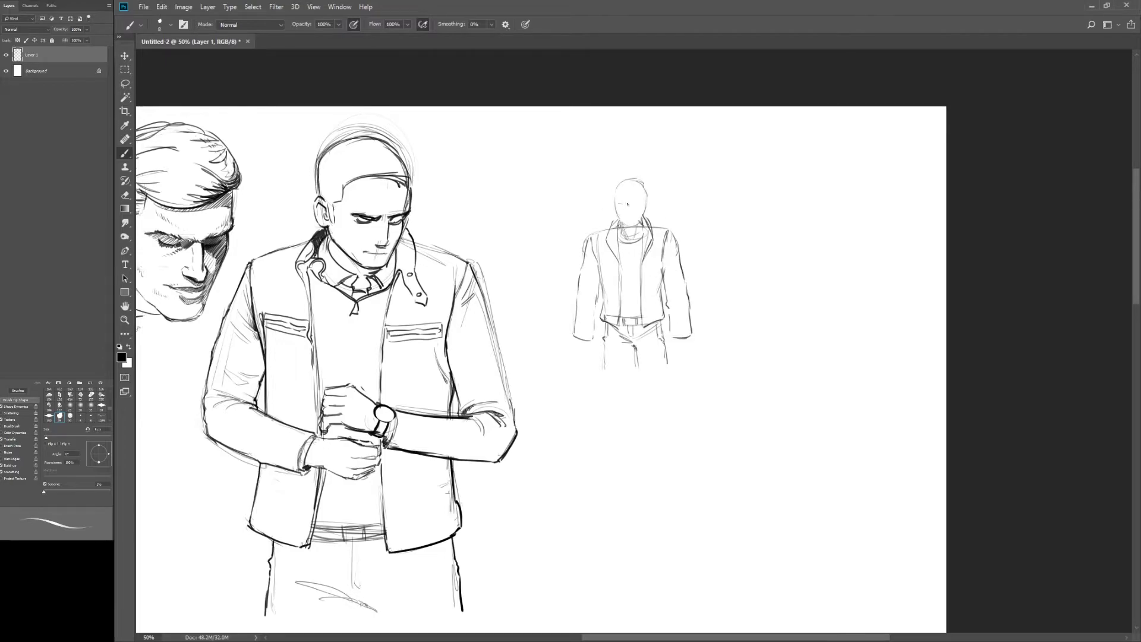
left_click_drag(614, 214, 627, 238)
mouse_move(644, 219)
left_mouse_down()
mouse_move(630, 237)
mouse_move(640, 207)
mouse_move(645, 240)
left_mouse_up()
left_click_drag(643, 230, 642, 271)
left_click_drag(618, 245, 620, 324)
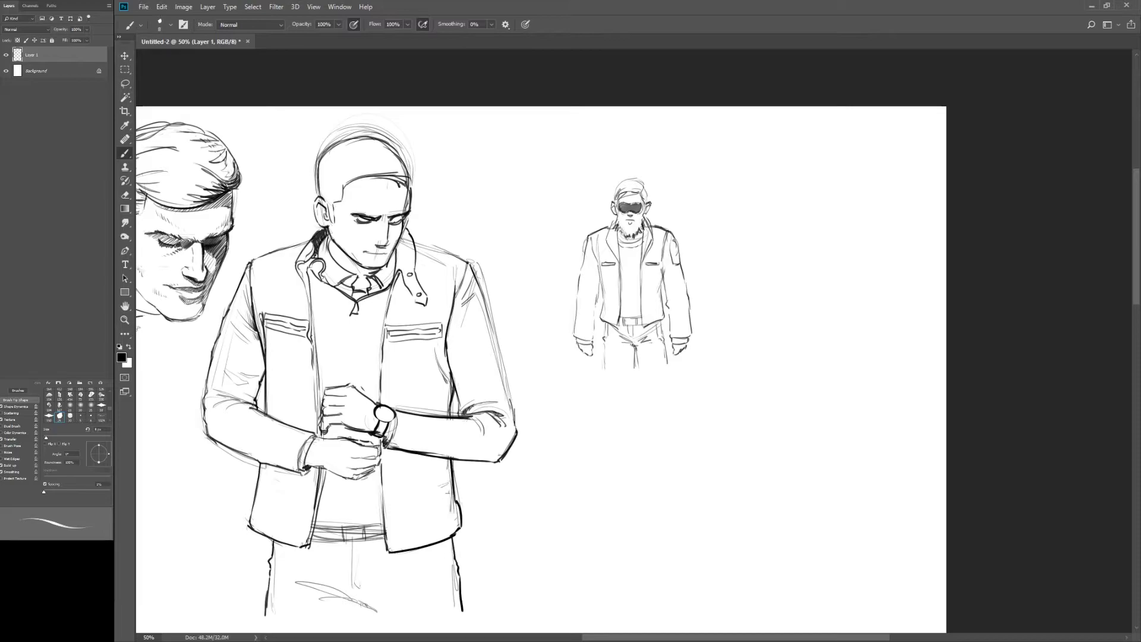
- Draw the pant legs with knee folds and hems, both laced shoes, and sleeve elbow folds
left_click_drag(669, 375, 672, 392)
left_click_drag(604, 343, 600, 466)
left_click_drag(633, 407, 634, 464)
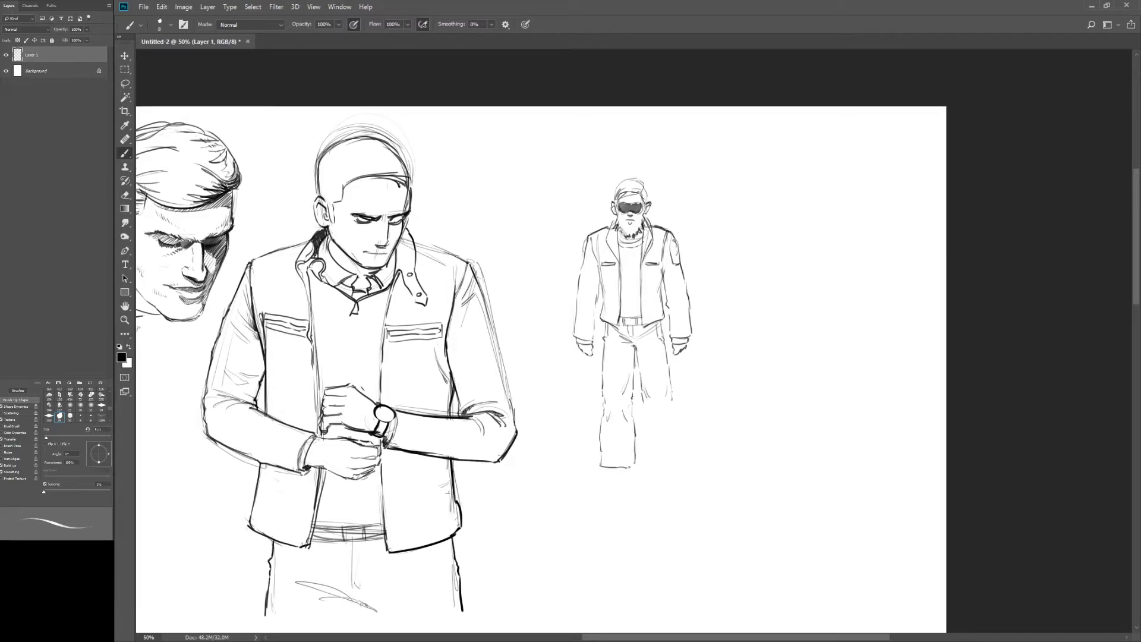
left_click_drag(672, 403, 682, 469)
left_click_drag(648, 410, 669, 428)
left_click_drag(609, 409, 622, 410)
left_click_drag(600, 488, 625, 494)
mouse_move(654, 469)
left_mouse_down()
mouse_move(657, 495)
mouse_move(674, 470)
left_mouse_up()
left_click_drag(606, 480, 624, 471)
left_click_drag(575, 300, 594, 295)
left_click_drag(664, 298, 682, 303)
left_click_drag(684, 286, 691, 304)
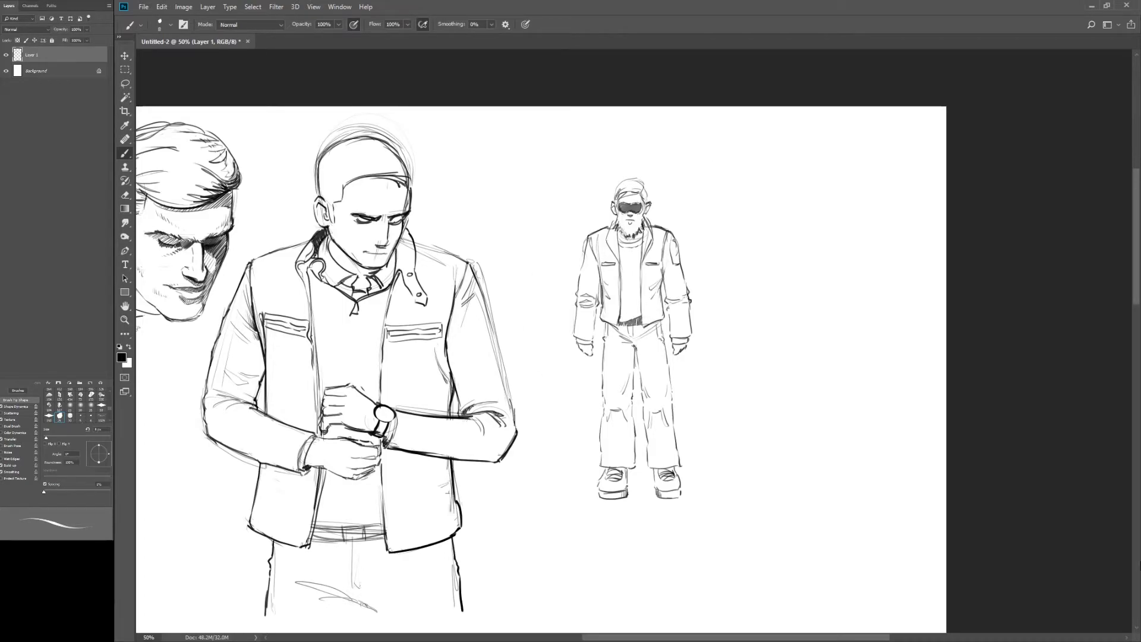
- Copy the small figure onto a new layer and enlarge the copy beside it
left_click_drag(632, 134, 630, 137)
key("ctrl+j")
left_click_drag(636, 327, 773, 327)
key("ctrl+t")
left_click_drag(832, 535, 891, 630)
key("Return")
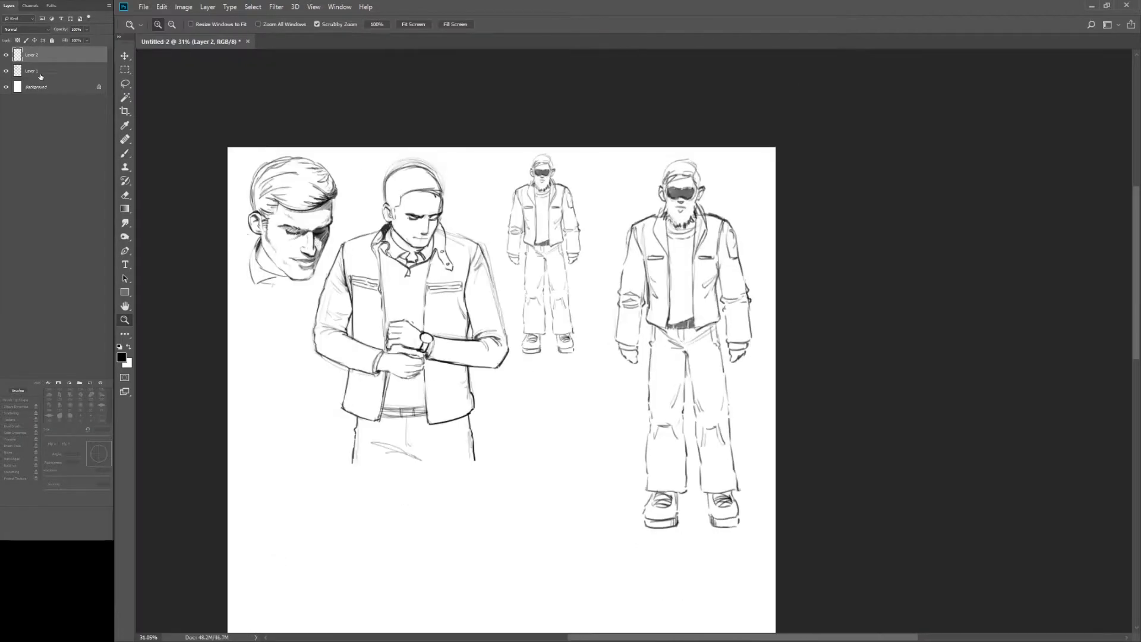
- Add a grey-filled backdrop layer behind the enlarged figure
left_click_drag(41, 76, 40, 52)
key("ctrl+shift+n")
key("alt+BackSpace")
left_click(623, 278)
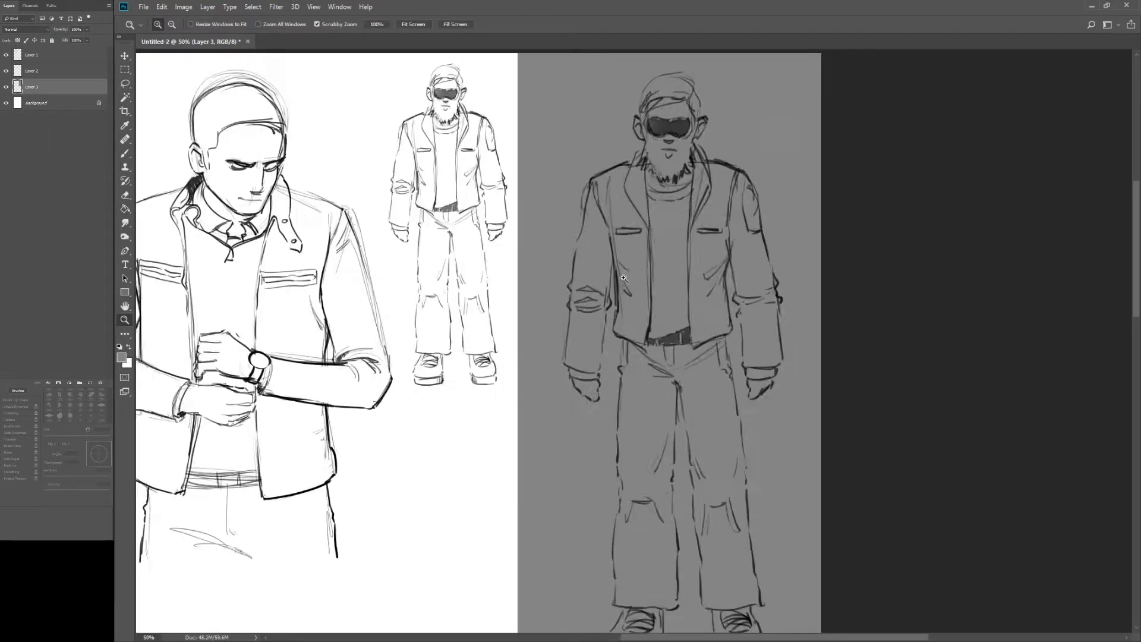
key("b")
left_click(145, 24)
key("Escape")
- Paint the large figure's jacket and right sleeve in dark red
left_click(121, 357)
left_click(444, 566)
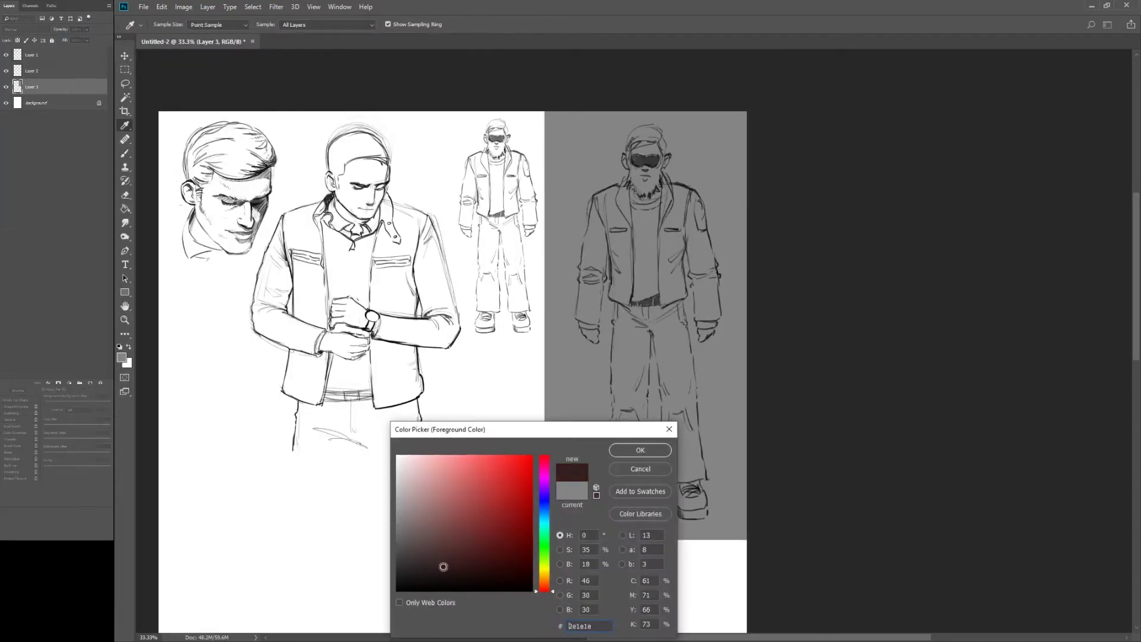
key("Return")
mouse_move(621, 190)
left_mouse_down()
mouse_move(621, 300)
mouse_move(600, 285)
mouse_move(582, 321)
left_mouse_up()
left_click_drag(600, 249, 609, 297)
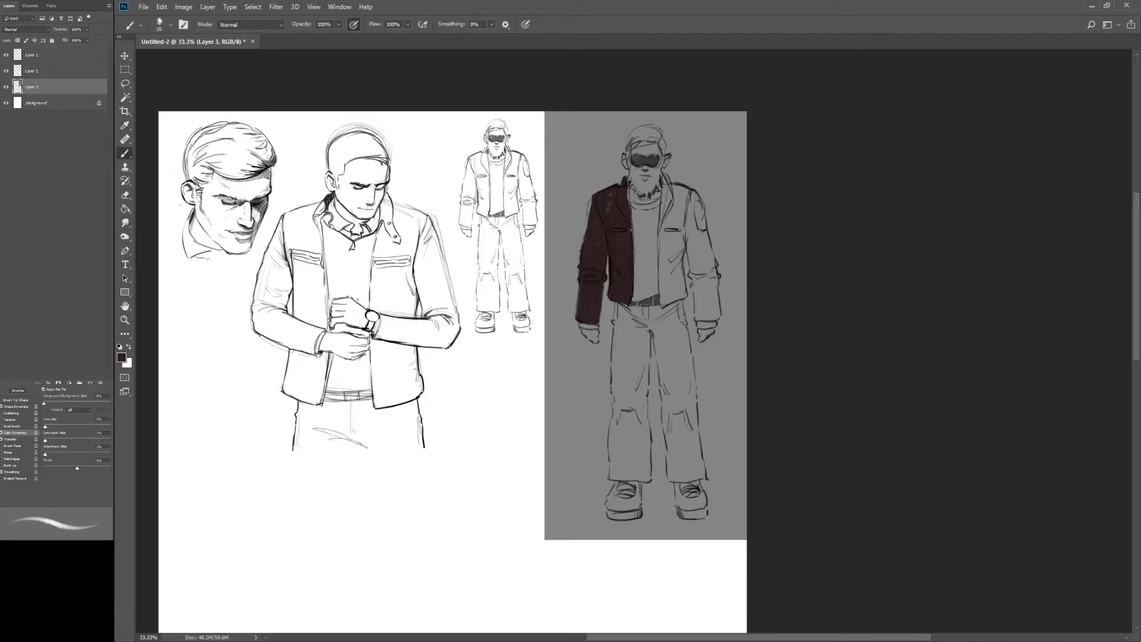
left_click_drag(662, 178, 663, 289)
left_click(159, 24)
key("Return")
left_click_drag(671, 226, 683, 306)
mouse_move(690, 196)
left_mouse_down()
mouse_move(708, 308)
mouse_move(704, 238)
left_mouse_up()
- Paint the shirt white and fill both jeans legs with blue
key("x")
left_click_drag(644, 200, 638, 410)
key("bracketleft")
left_click(121, 357)
key("Return")
key("bracketright")
key("bracketright")
key("bracketright")
left_click_drag(629, 309, 624, 478)
left_click_drag(665, 306, 686, 461)
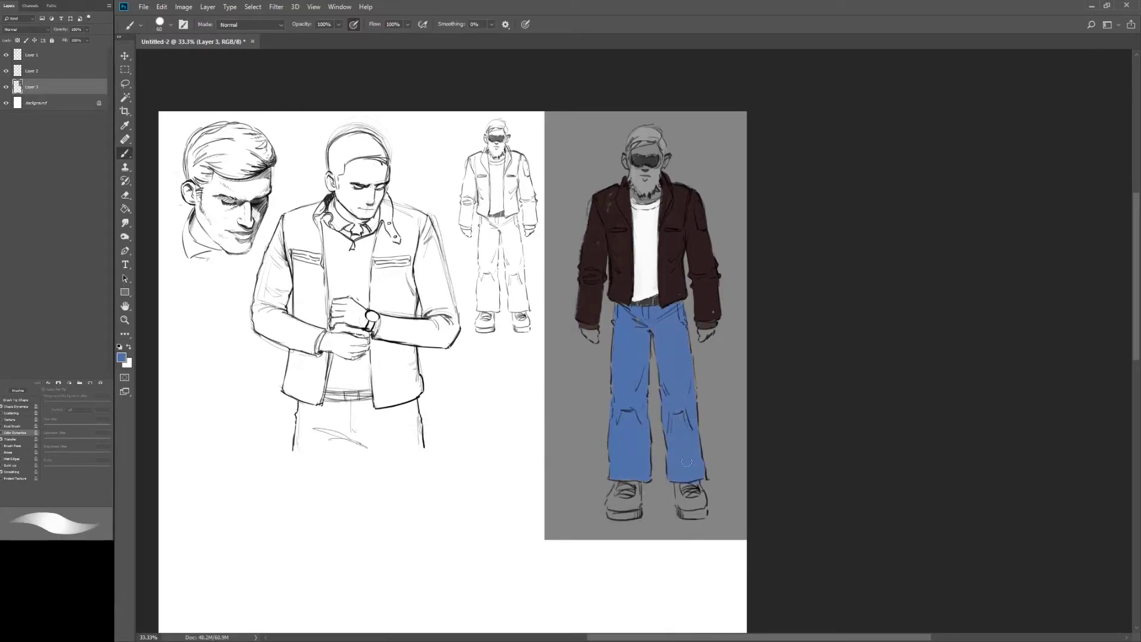
- Tint the face and hands with skin tone and add more blue to the jeans
left_click(121, 357)
key("Return")
key("bracketleft")
key("bracketleft")
key("bracketleft")
left_click_drag(588, 332, 593, 340)
left_click_drag(703, 329, 707, 338)
left_click_drag(641, 148, 643, 167)
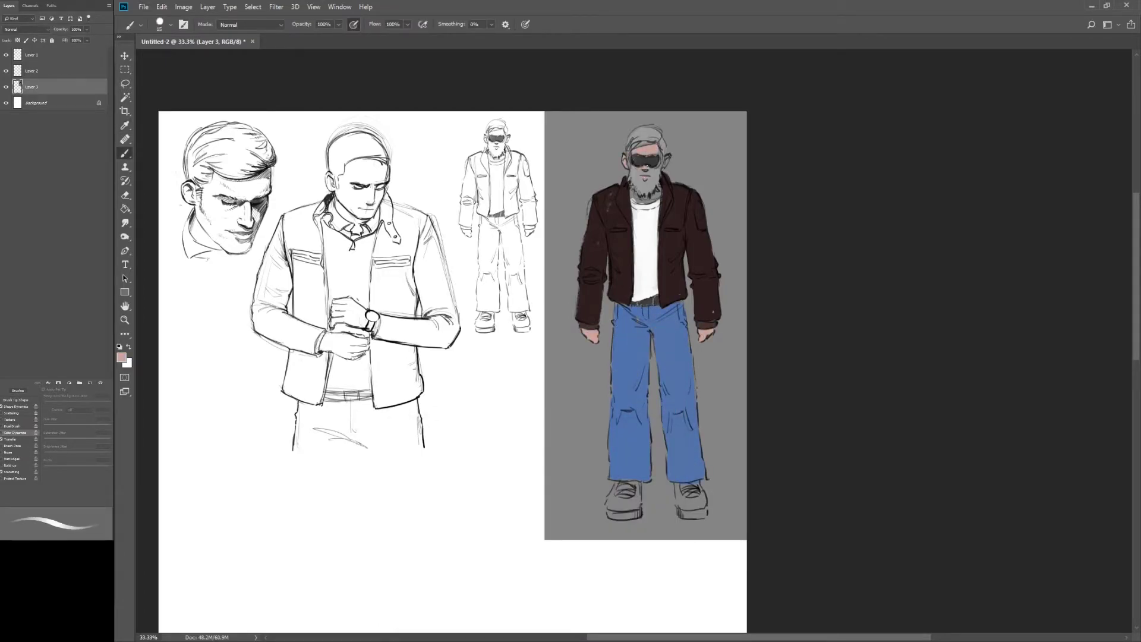
key("bracketright")
key("bracketright")
key("bracketright")
left_click(121, 357)
key("Return")
left_click_drag(677, 476, 659, 341)
- Paint both shoes near-black
left_click(121, 357)
key("Return")
left_click_drag(612, 491, 637, 511)
left_click_drag(680, 490, 704, 511)
key("bracketleft")
key("bracketleft")
key("bracketleft")
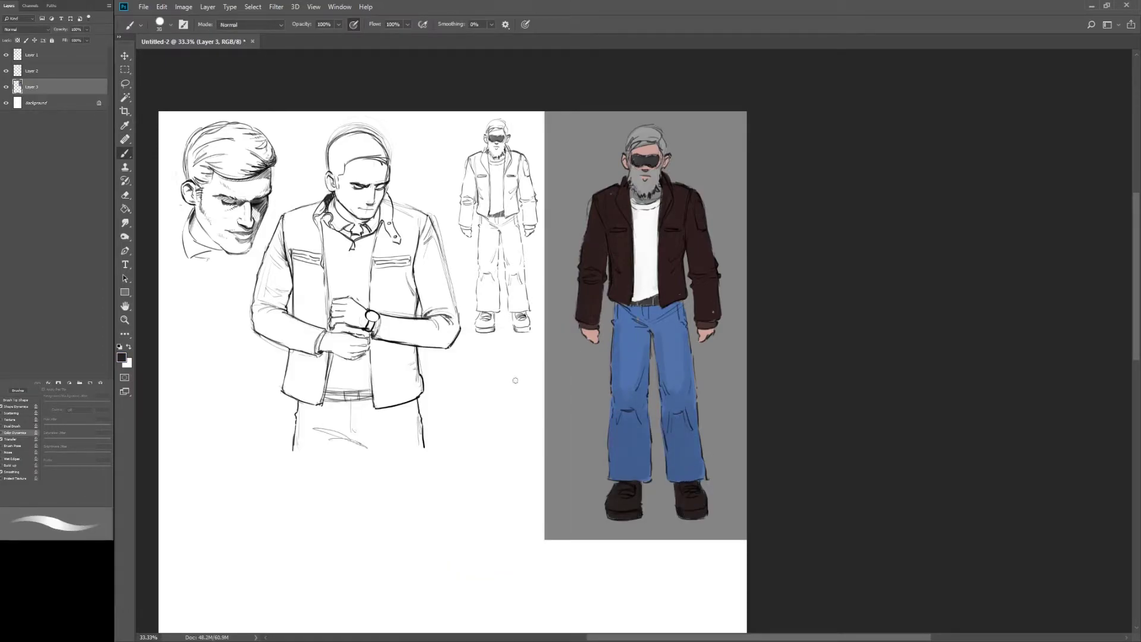
left_click(641, 359, "alt")
- Add dark brown strokes across the jacket with a larger brush
left_click(122, 357)
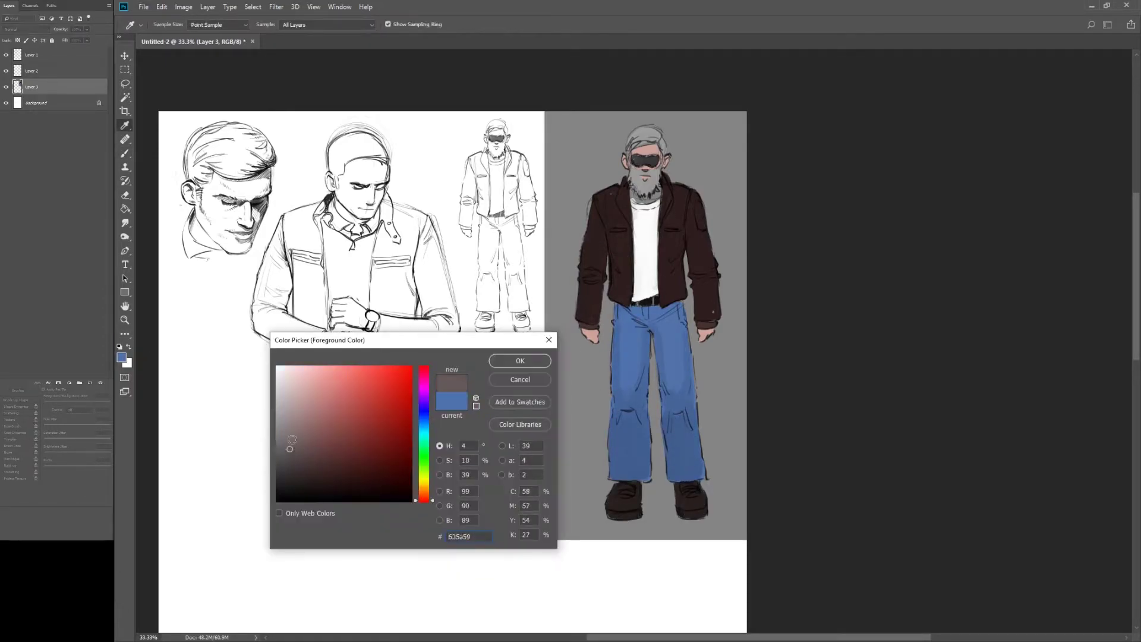
key("Return")
key("bracketright")
key("bracketright")
key("bracketright")
left_click_drag(612, 196, 671, 237)
left_click_drag(671, 285, 594, 265)
key("bracketleft")
key("bracketleft")
key("bracketleft")
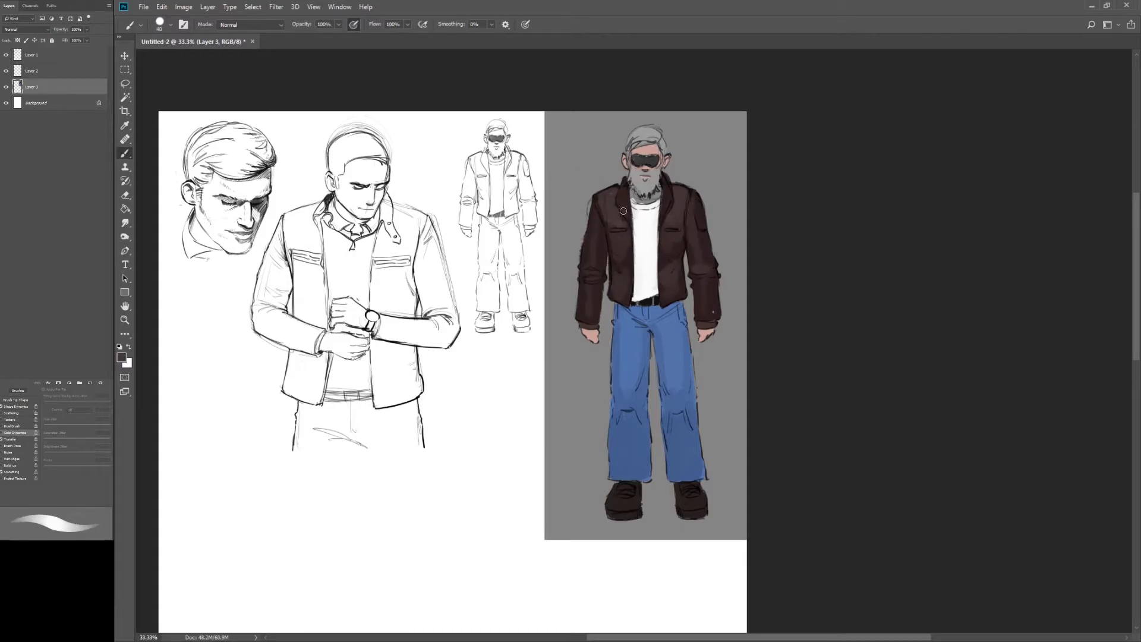
key("bracketleft")
key("bracketleft")
key("bracketleft")
left_click(17, 87, "ctrl")
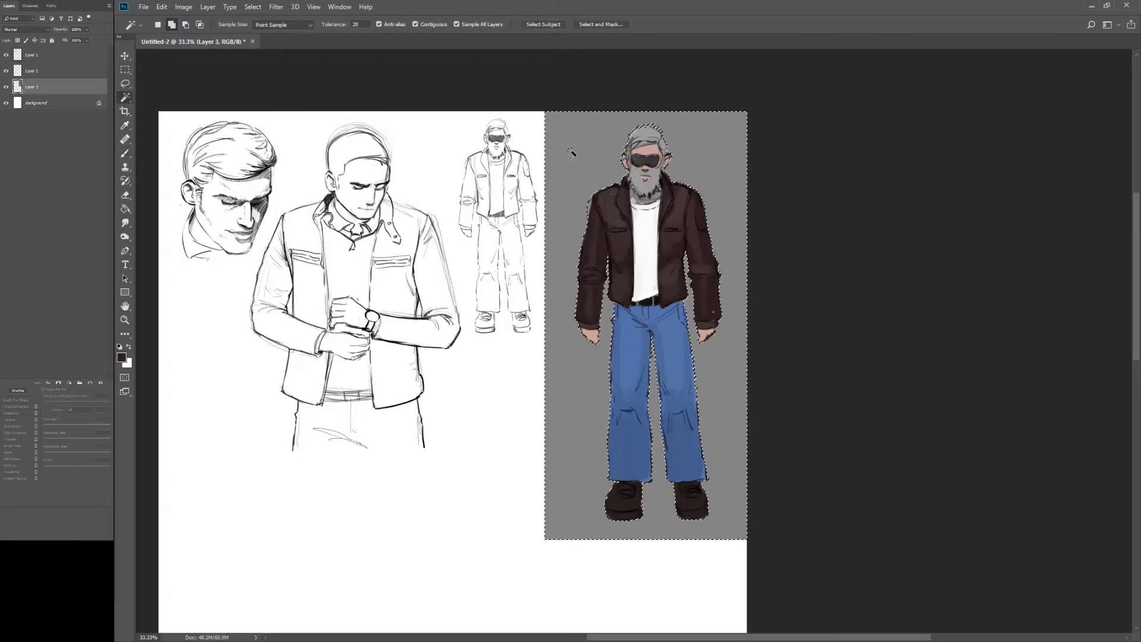
key("l")
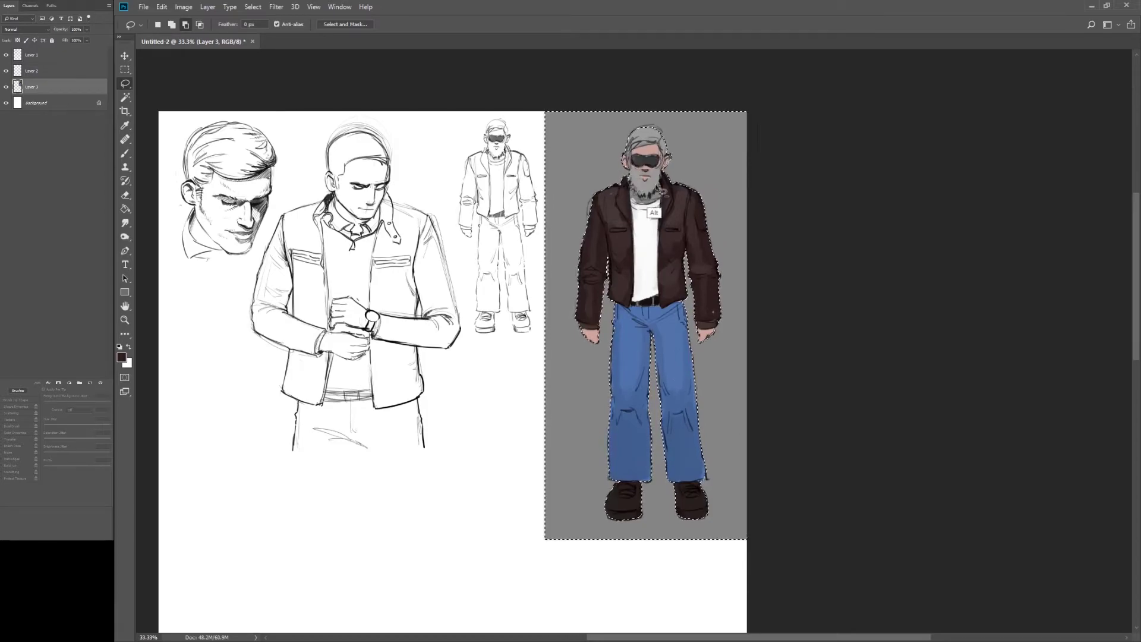
key("g")
left_click(5, 86)
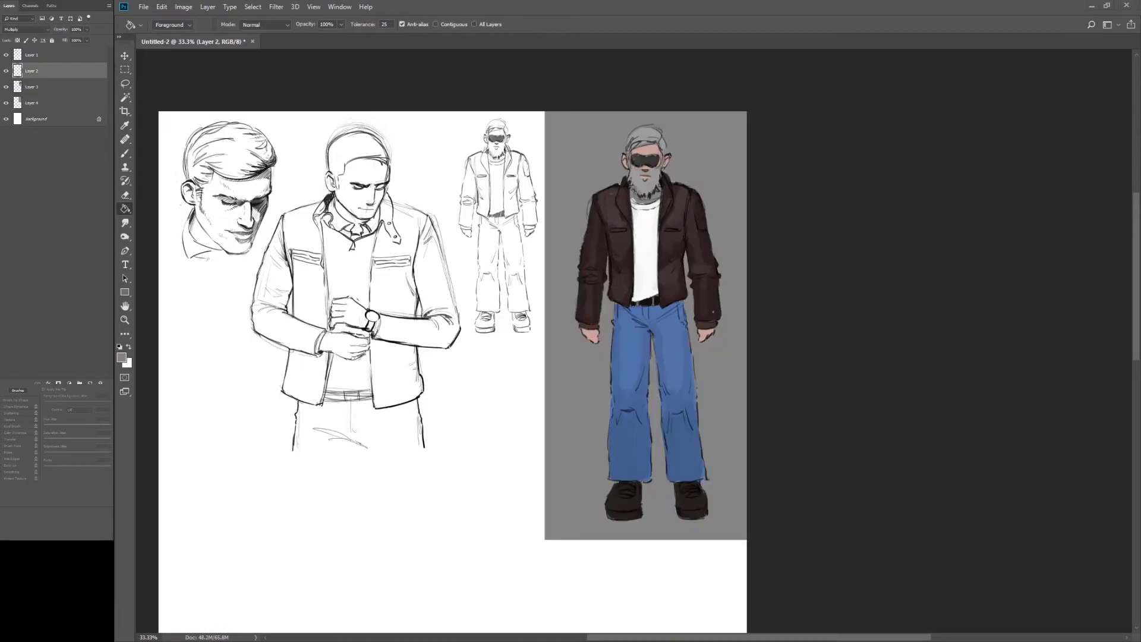
- Highlight the jeans knees in light blue and shade the legs and waist darker blue
left_click_drag(628, 324, 629, 353)
left_click_drag(669, 347, 670, 368)
mouse_move(623, 391)
left_mouse_down()
mouse_move(622, 407)
mouse_move(677, 396)
left_mouse_up()
left_click_drag(631, 408, 620, 380)
left_click(639, 333, "alt")
left_click_drag(640, 333, 638, 436)
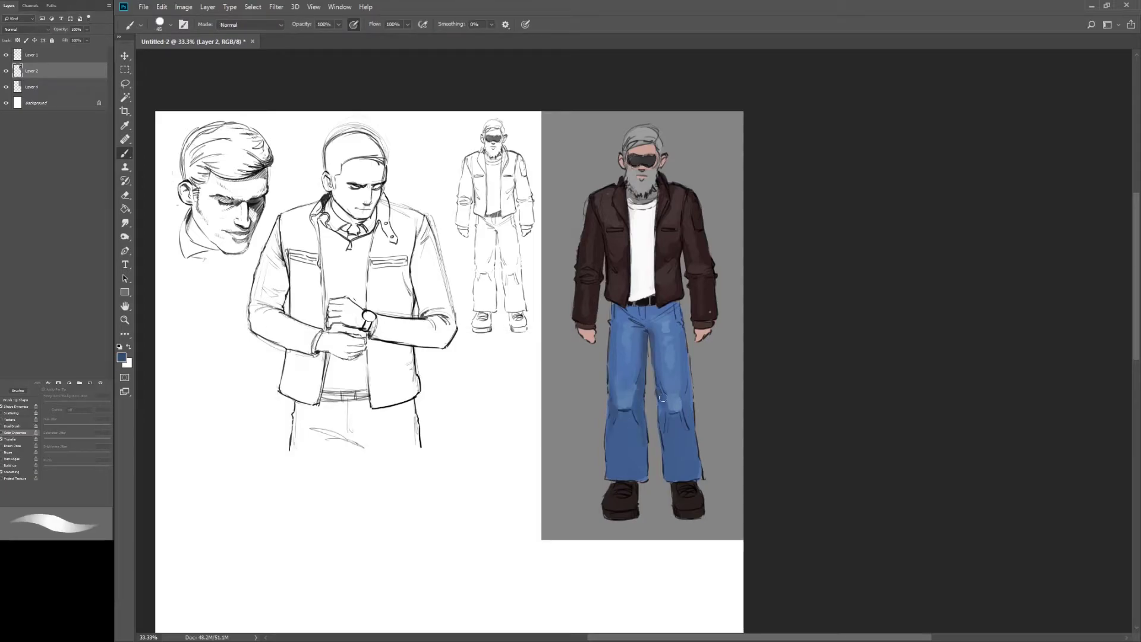
left_click_drag(689, 354, 692, 440)
left_click_drag(610, 346, 611, 372)
left_click_drag(629, 306, 656, 328)
- Slim and straighten the jeans legs' edges with light blue strokes
left_click(653, 323, "alt")
left_click_drag(618, 419, 621, 459)
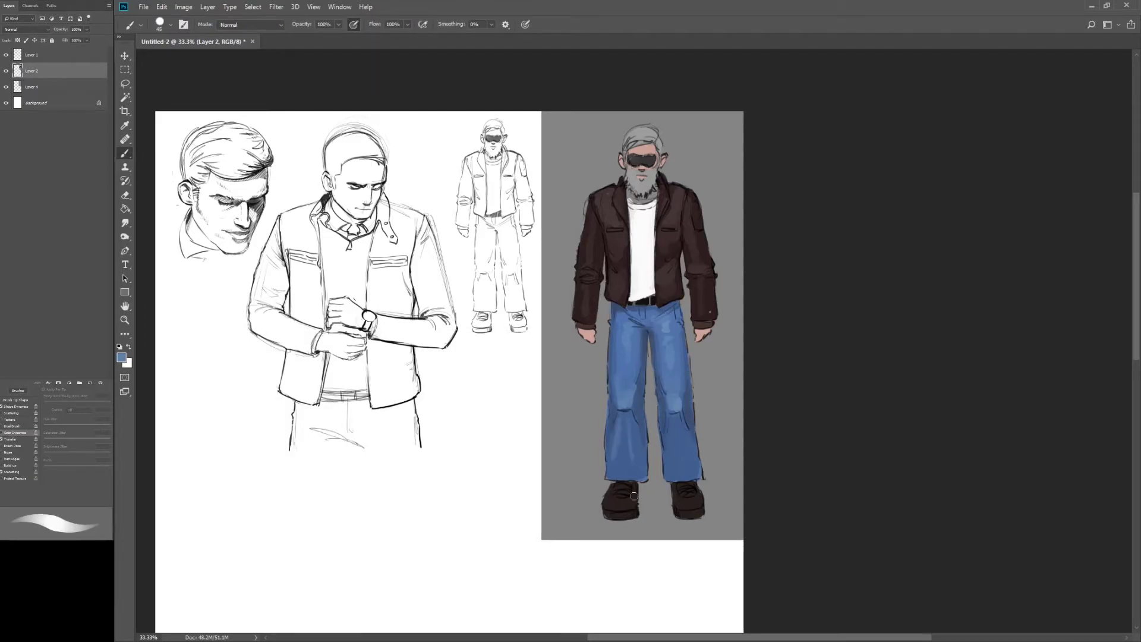
left_click_drag(645, 362, 644, 481)
mouse_move(608, 343)
left_mouse_down()
mouse_move(610, 480)
mouse_move(639, 442)
left_mouse_up()
left_click_drag(702, 482, 690, 357)
left_click_drag(665, 481, 654, 374)
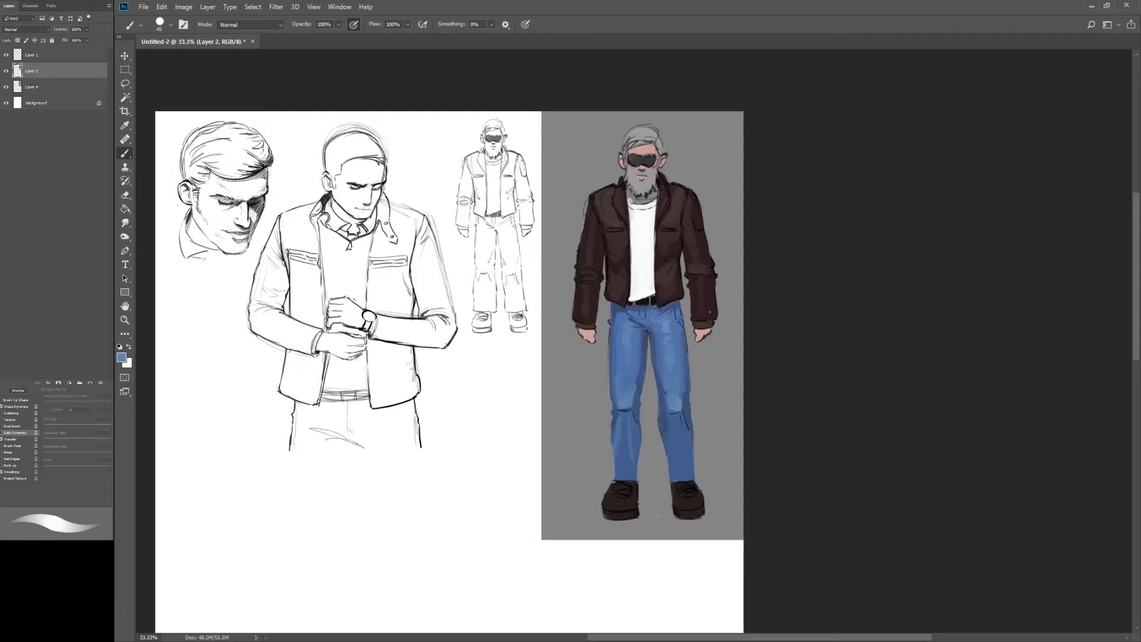
- Stretch the lower legs and shoes downward with a rectangular selection and Free Transform
key("m")
key("ctrl+t")
mouse_move(594, 297)
left_mouse_down()
mouse_move(721, 538)
mouse_move(654, 553)
left_mouse_up()
key("Return")
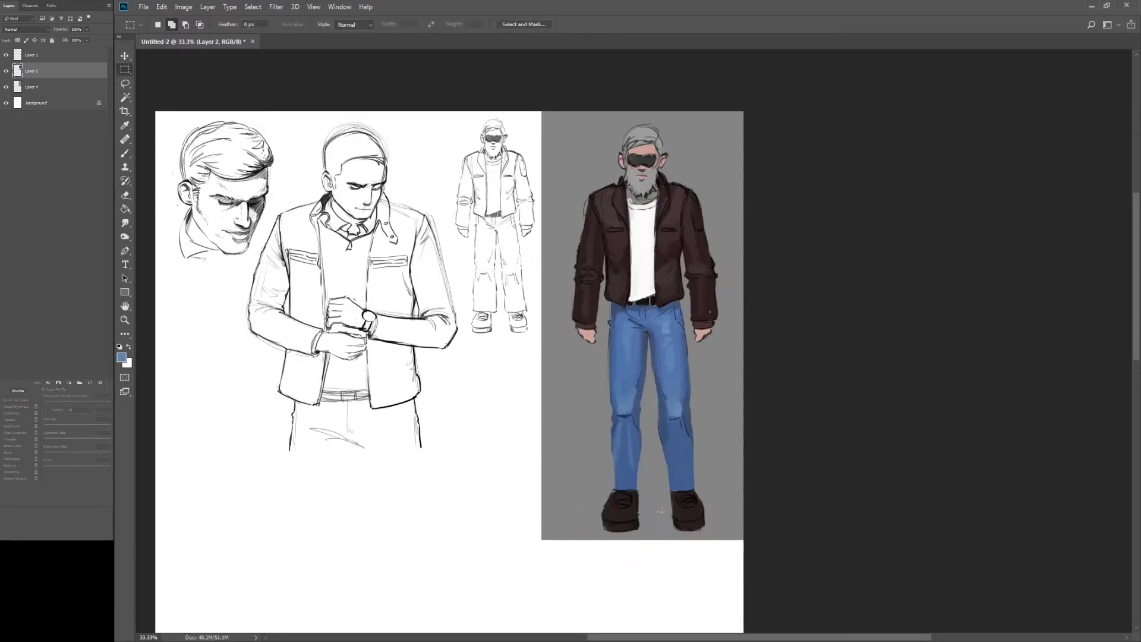
left_click(35, 71)
left_click(125, 153)
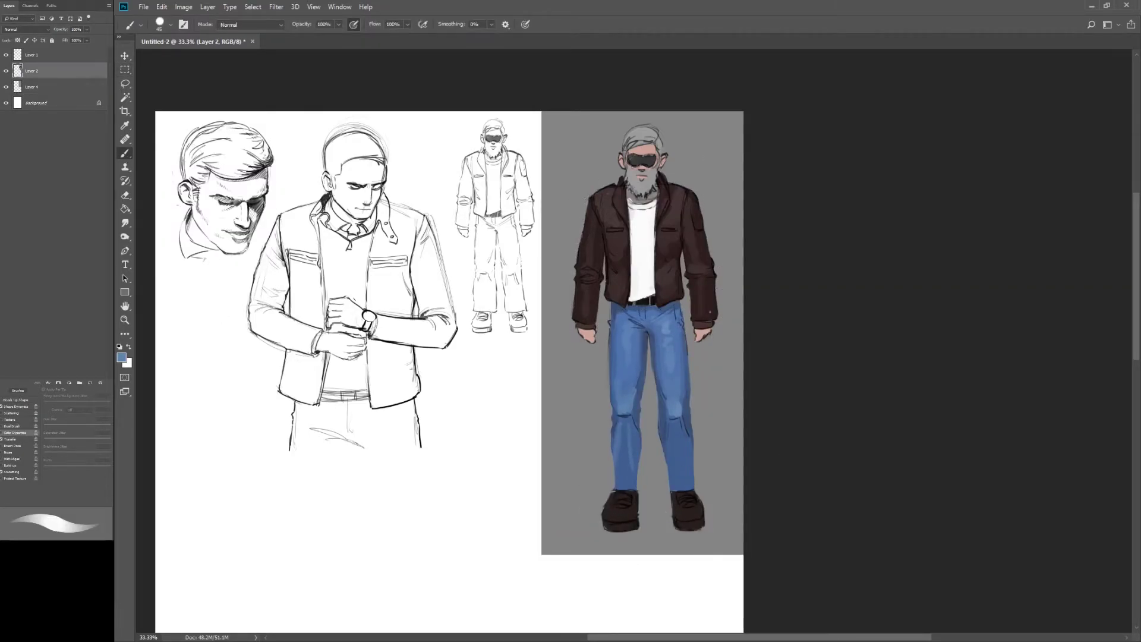
- Add small dark navy strokes and light blue highlights on the lower jeans
left_click(612, 345, "alt")
left_click_drag(608, 333, 610, 360)
key("bracketleft")
key("bracketleft")
key("bracketleft")
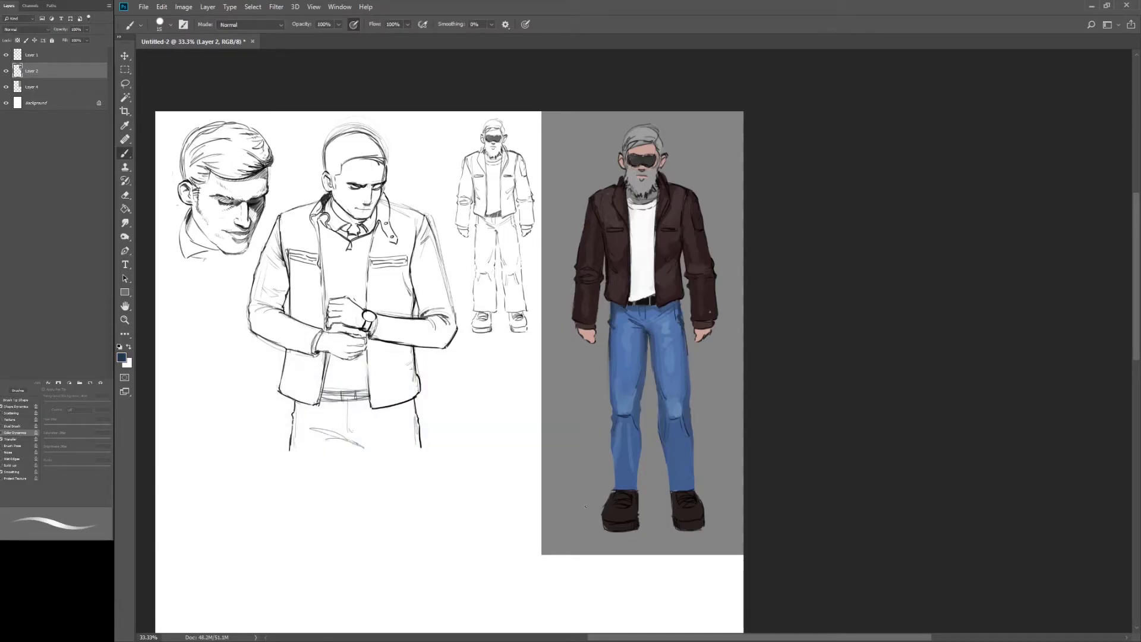
left_click_drag(690, 375, 688, 407)
mouse_move(662, 396)
left_mouse_down()
mouse_move(660, 447)
mouse_move(629, 488)
left_mouse_up()
key("bracketright")
left_click(627, 404, "alt")
left_click_drag(677, 454, 686, 491)
mouse_move(635, 439)
left_mouse_down()
mouse_move(636, 484)
mouse_move(680, 486)
left_mouse_up()
- Repaint and reshape both shoes in the dark shoe colour
left_click(673, 493, "alt")
left_click_drag(605, 499, 618, 529)
left_click_drag(695, 493, 698, 522)
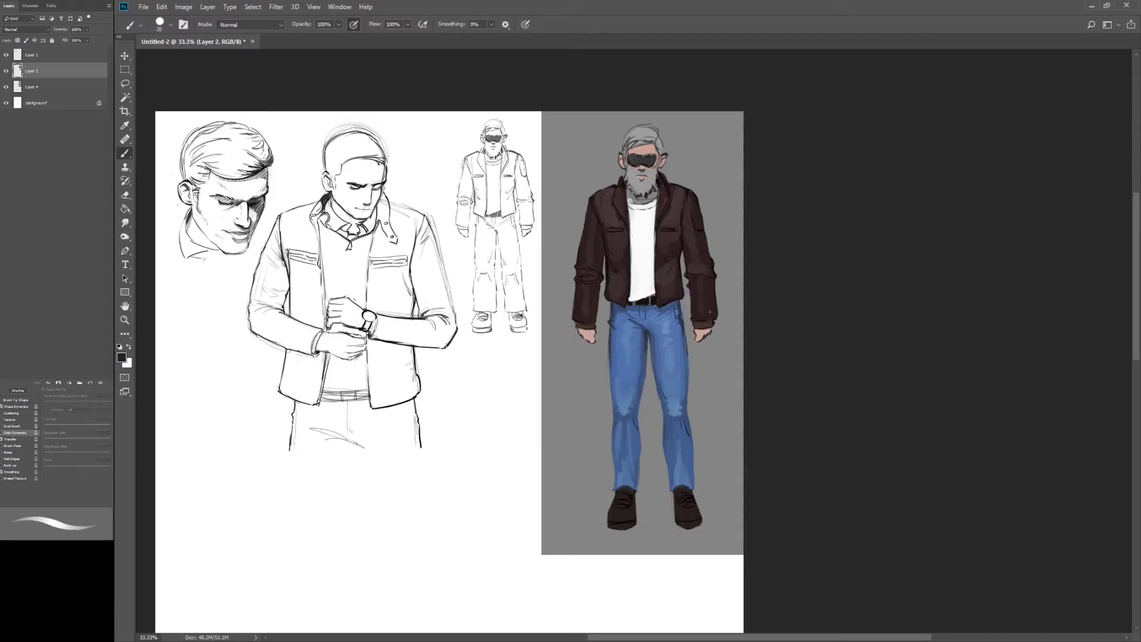
- Flip the canvas back, then paint grey zipper lines down the jacket front with the Brush
key("h")
scroll(264, 89, "left", 5)
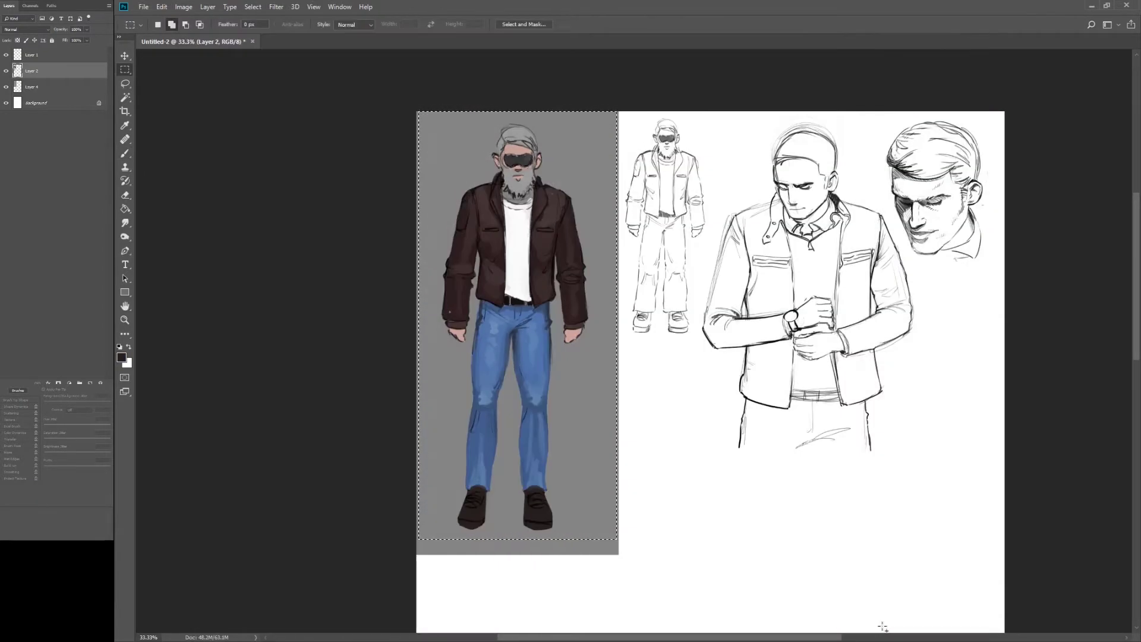
key("b")
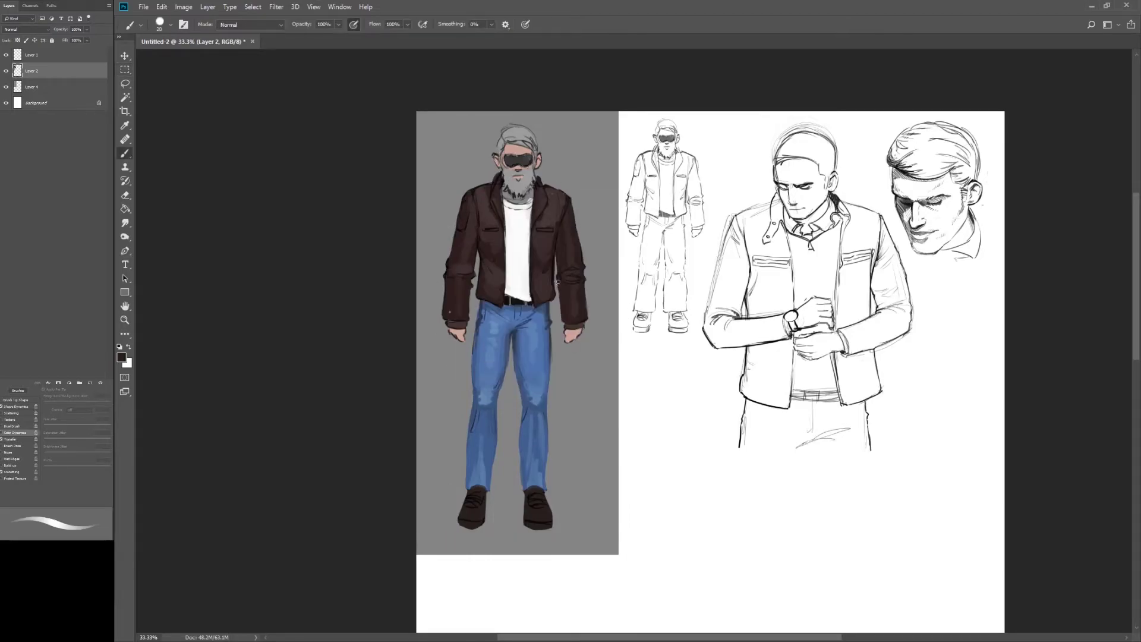
left_click(416, 442, "alt")
left_click_drag(543, 201, 532, 305)
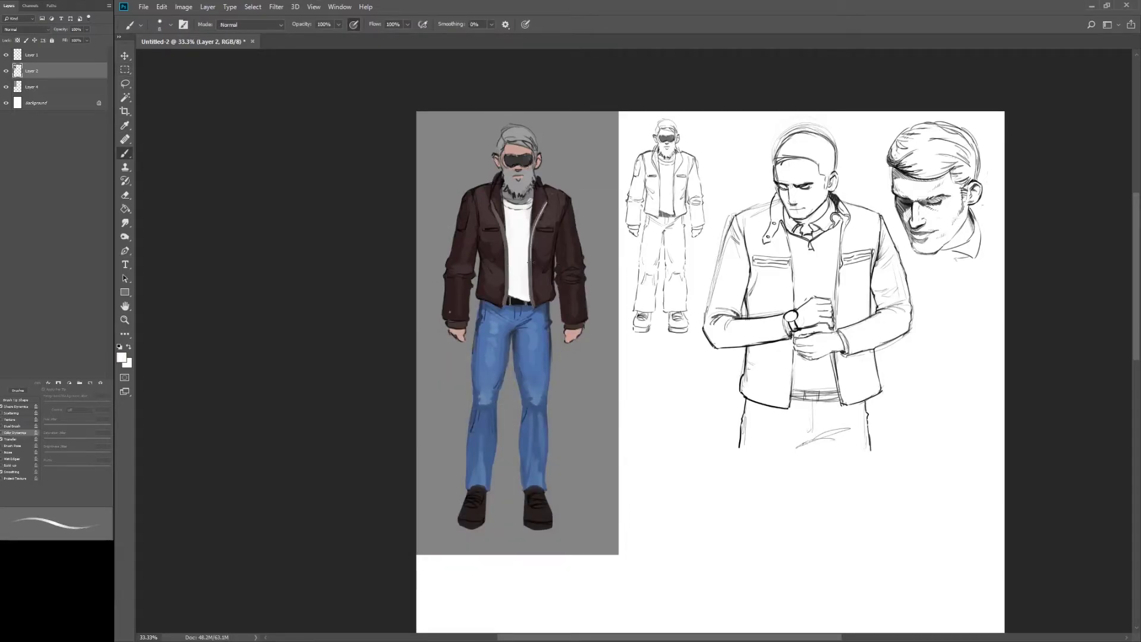
left_click_drag(490, 201, 505, 308)
mouse_move(501, 173)
left_mouse_down()
mouse_move(491, 196)
mouse_move(545, 199)
mouse_move(498, 204)
mouse_move(535, 197)
left_mouse_up()
- Add dark strokes to the jacket collar with a smaller brush, then sample a light colour
key("d")
key("bracketleft")
left_click_drag(497, 172, 495, 187)
left_click(416, 442, "alt")
key("bracketright")
key("bracketright")
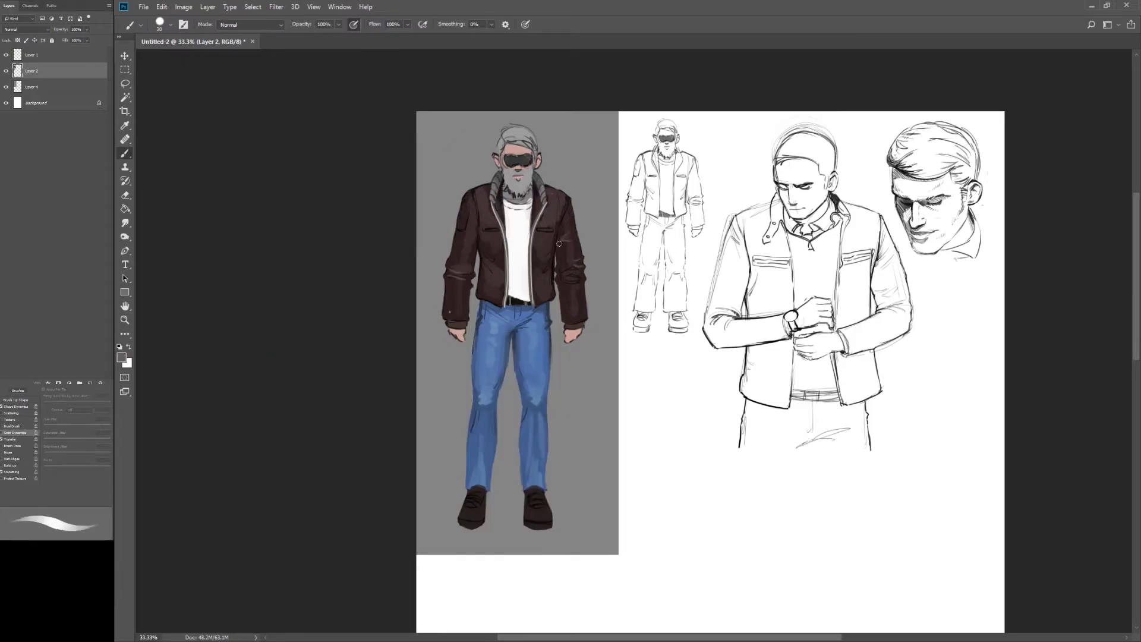
key("bracketleft")
key("bracketleft")
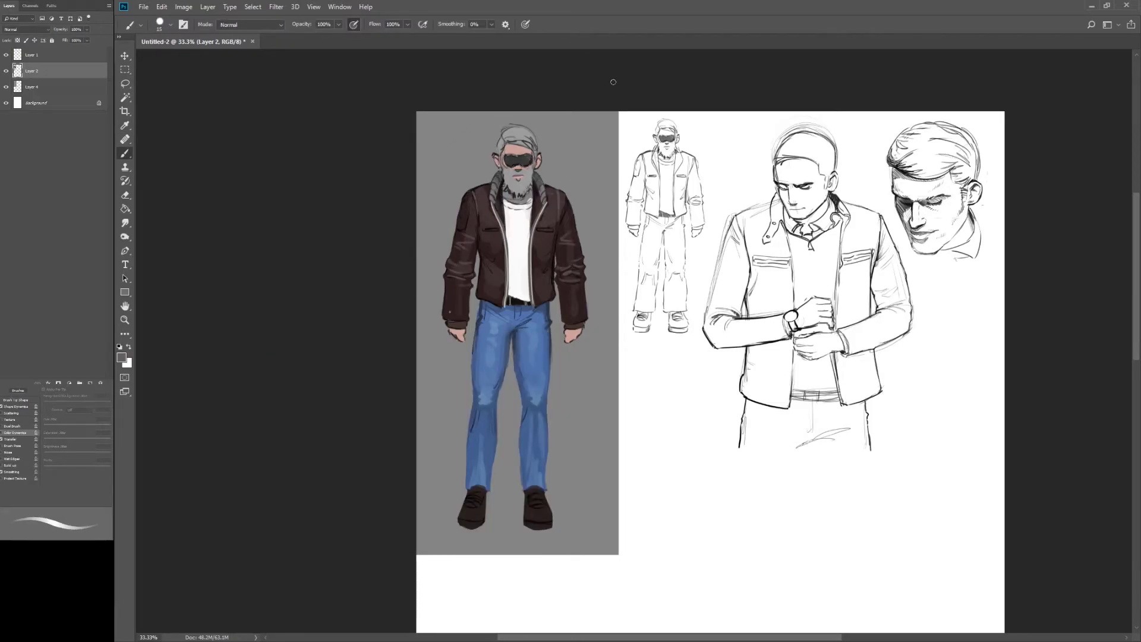
key("bracketright")
- Sample the jeans blues and paint four shading strokes along the jeans legs
left_click(504, 387, "alt")
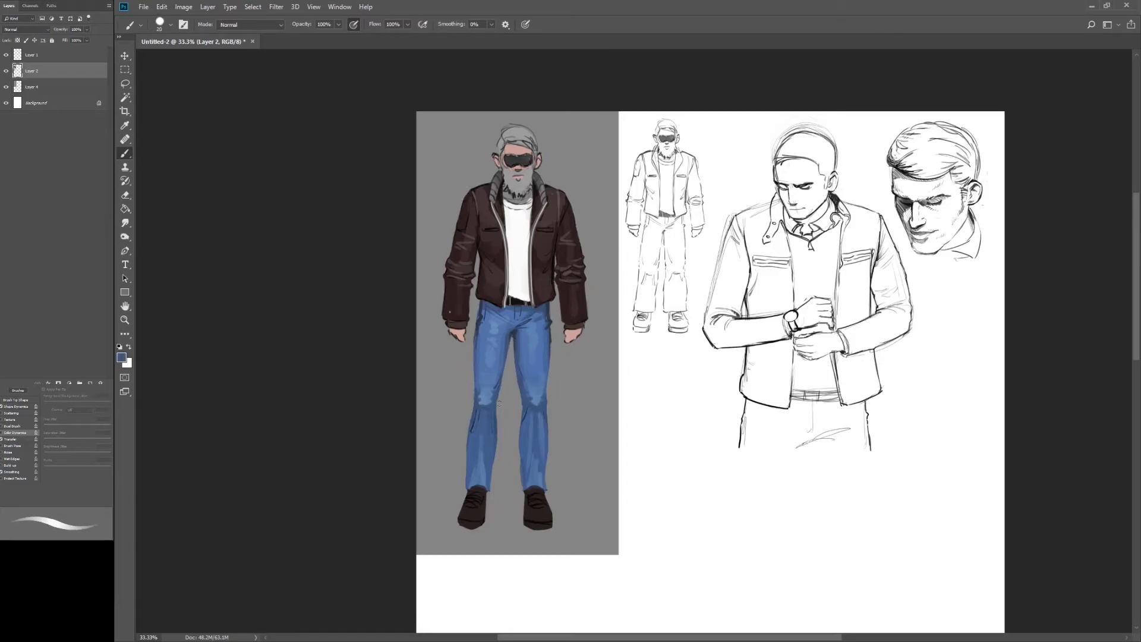
left_click(488, 411, "alt")
key("bracketleft")
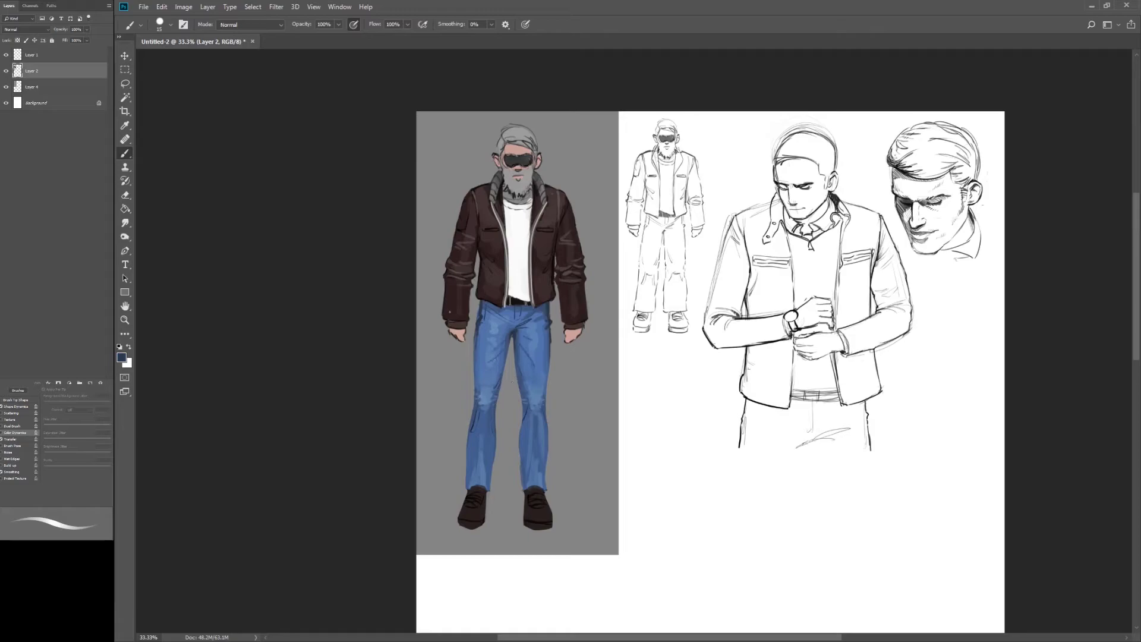
key("bracketright")
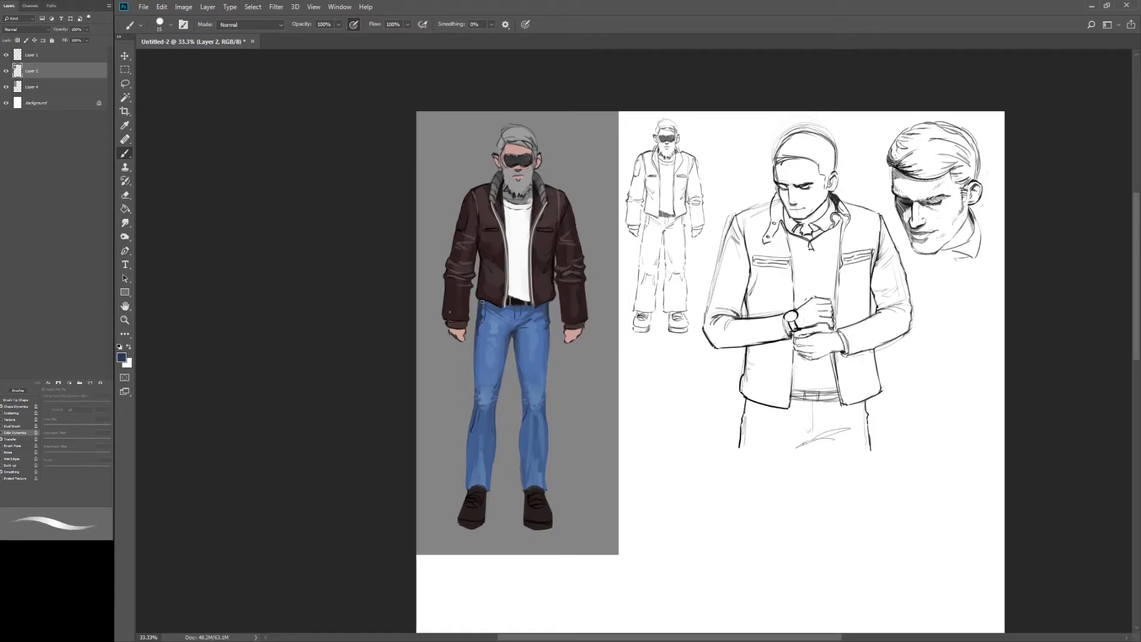
left_click_drag(471, 427, 473, 407)
left_click_drag(493, 469, 492, 434)
left_click_drag(522, 442, 545, 343)
left_click_drag(499, 403, 502, 363)
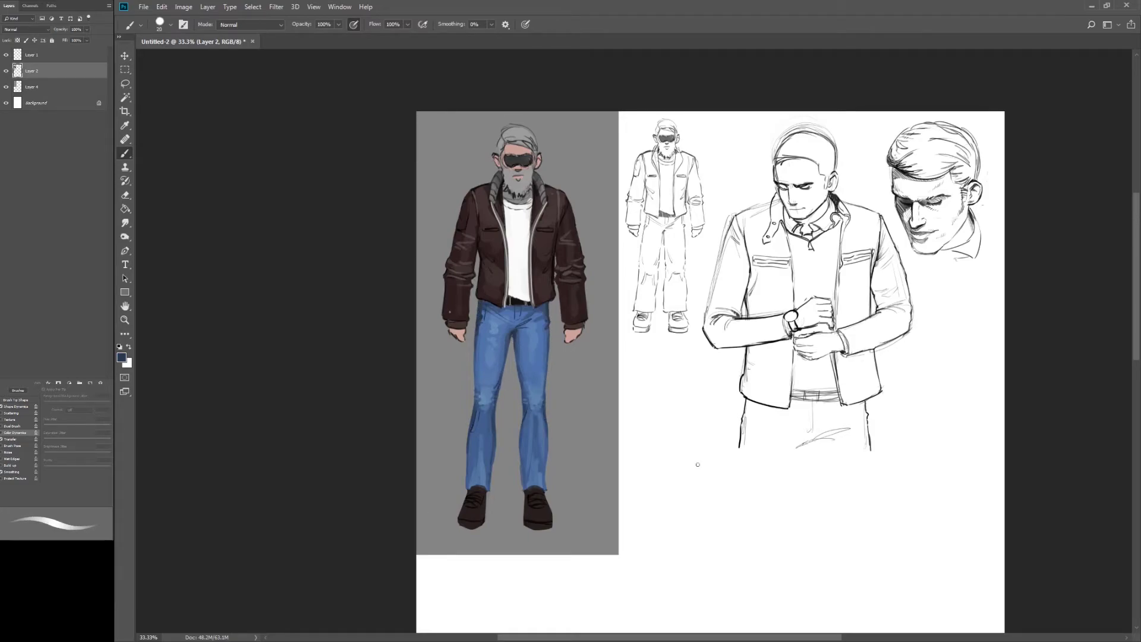
- Shade the white shirt with two light grey strokes
left_click(518, 279, "alt")
left_click_drag(526, 297, 517, 229)
left_click_drag(508, 300, 508, 205)
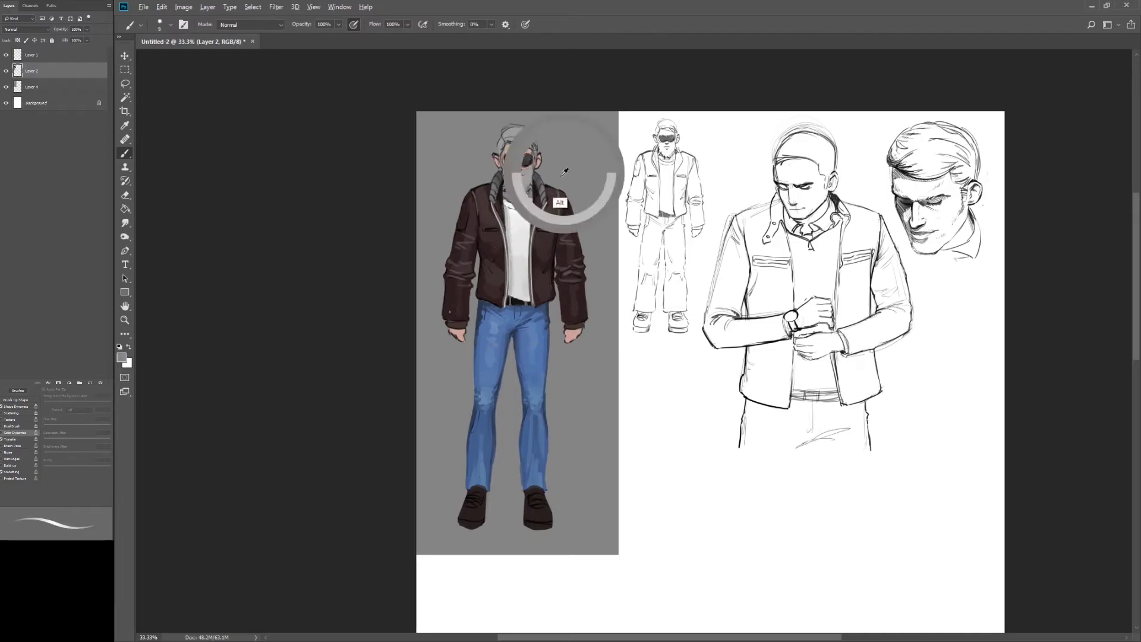
key("bracketright")
key("bracketright")
key("bracketright")
key("bracketleft")
key("bracketleft")
- Sample pinkish, reddish-brown and mauve skin tones, then choose a pink painting colour
left_click(524, 177, "alt")
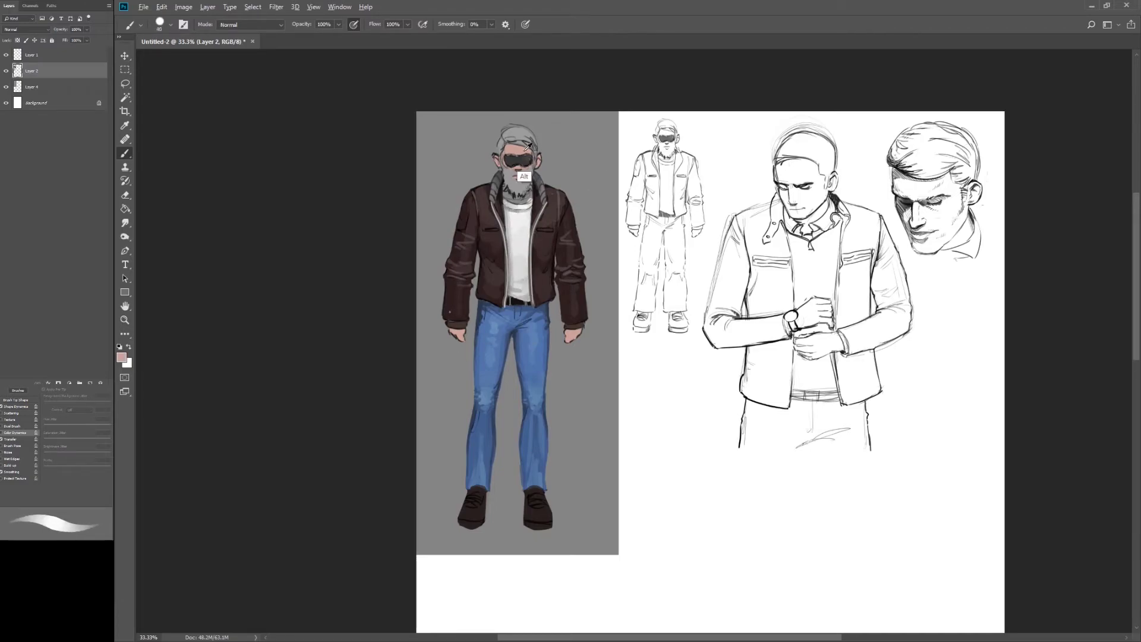
left_click(517, 198, "alt")
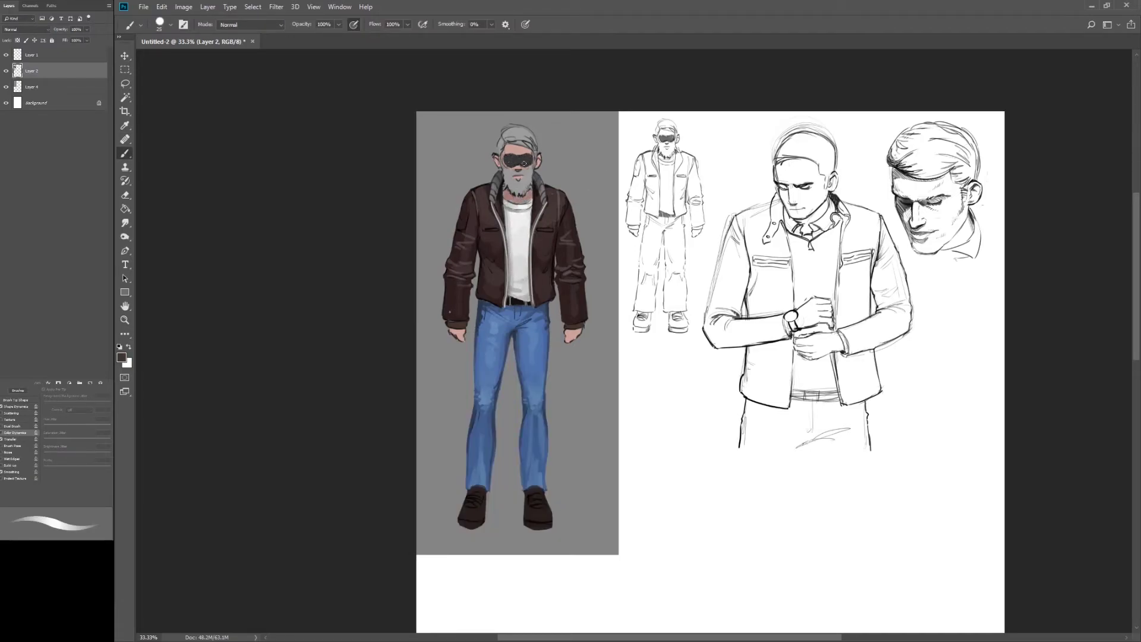
left_click(529, 191, "alt")
key("bracketleft")
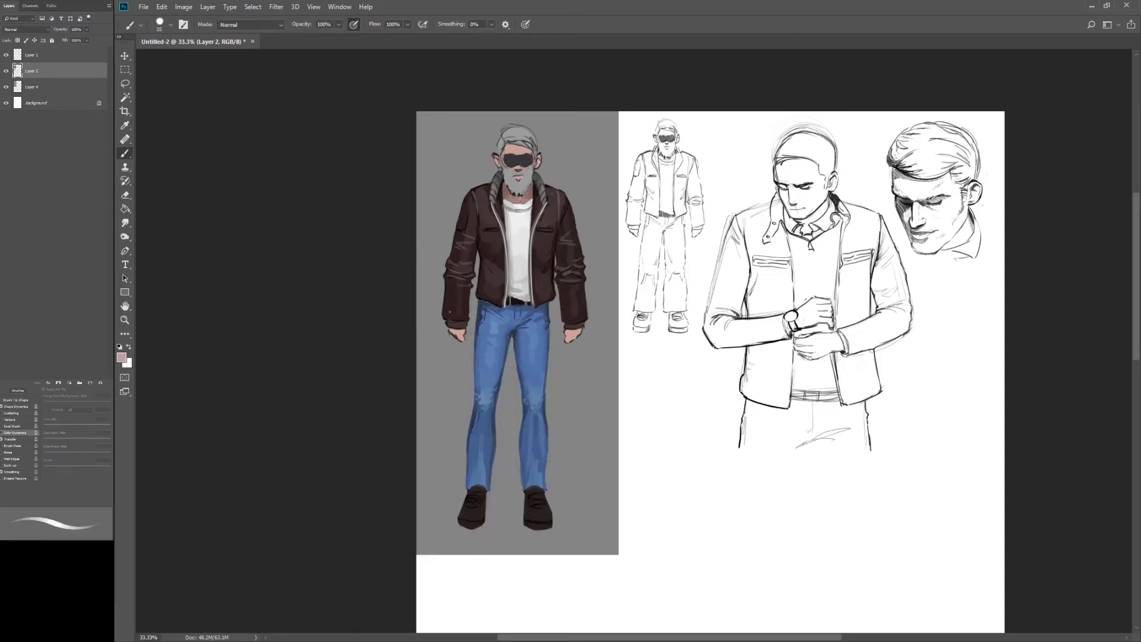
left_click(184, 6)
left_click(232, 97)
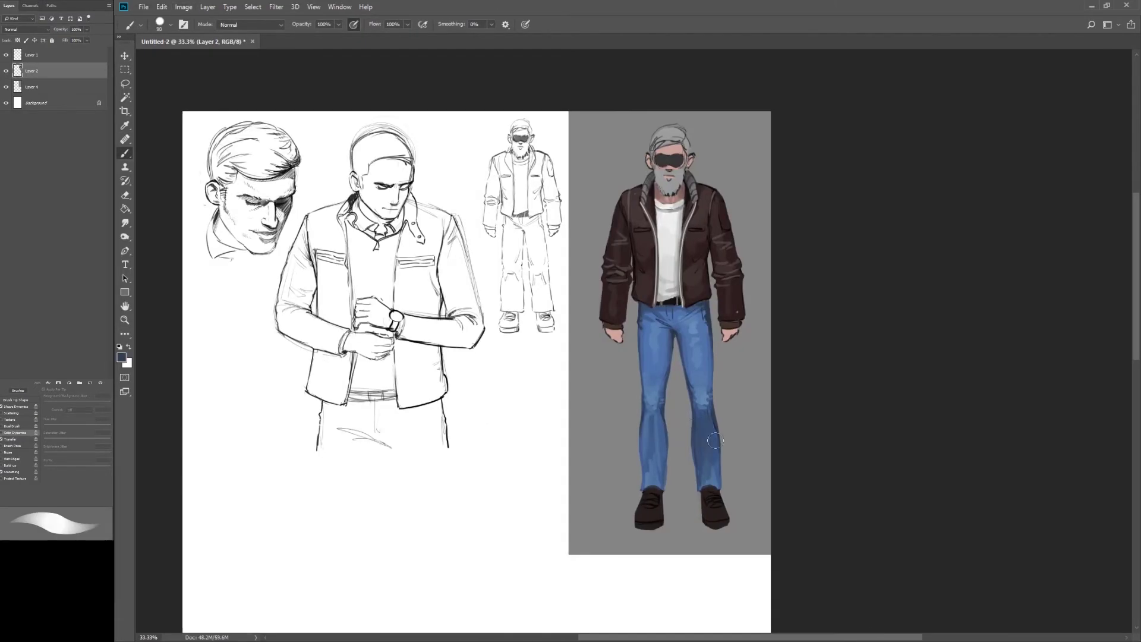
- Reshape the right shoe and jean hems with a smaller brush in a new colour
key("bracketleft")
key("bracketleft")
key("bracketleft")
left_click(701, 495, "alt")
mouse_move(701, 484)
left_mouse_down()
mouse_move(704, 513)
mouse_move(730, 529)
left_mouse_up()
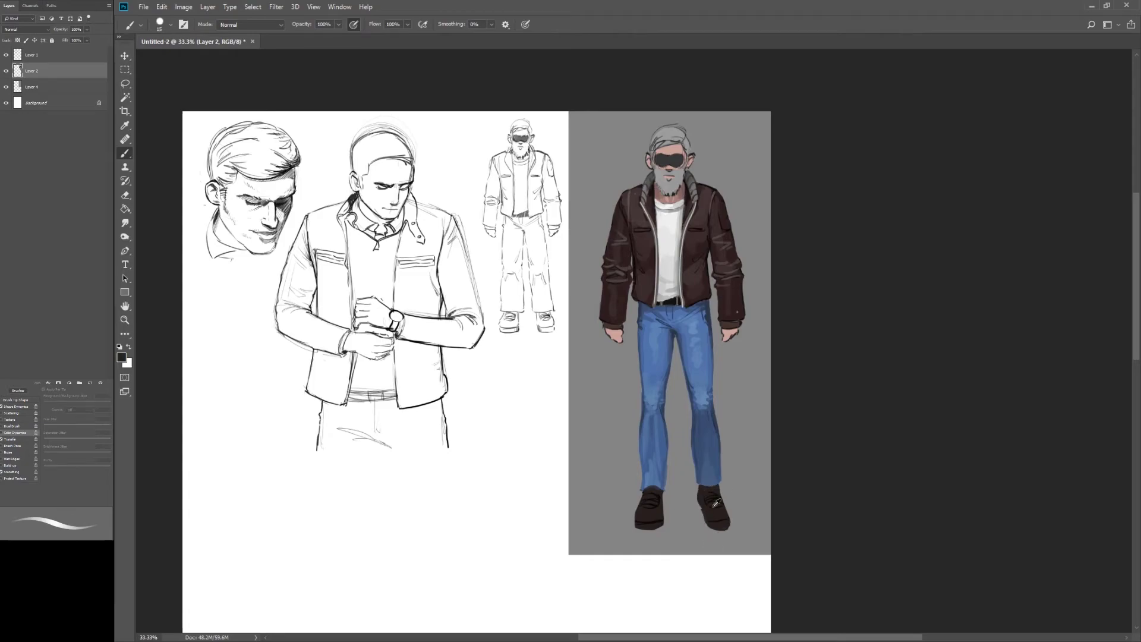
left_click_drag(644, 484, 647, 488)
key("bracketleft")
- Sample jeans blues and paint a darker stroke on the knee and strokes on the left leg
left_click(647, 489, "alt")
left_click(677, 438, "alt")
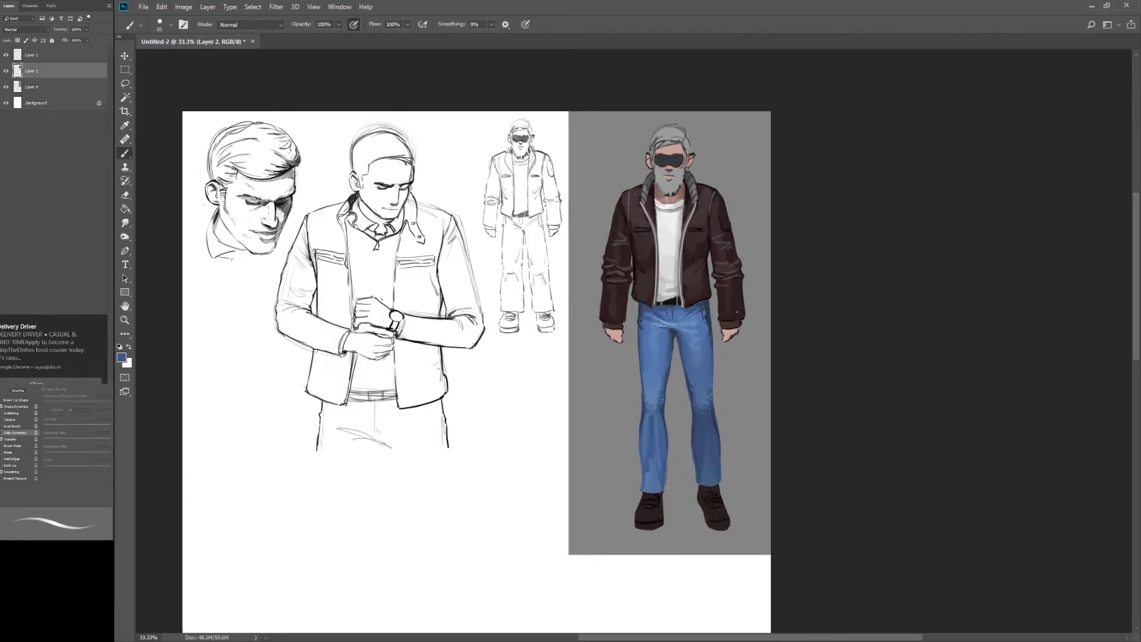
key("bracketright")
key("bracketright")
key("bracketright")
key("bracketright")
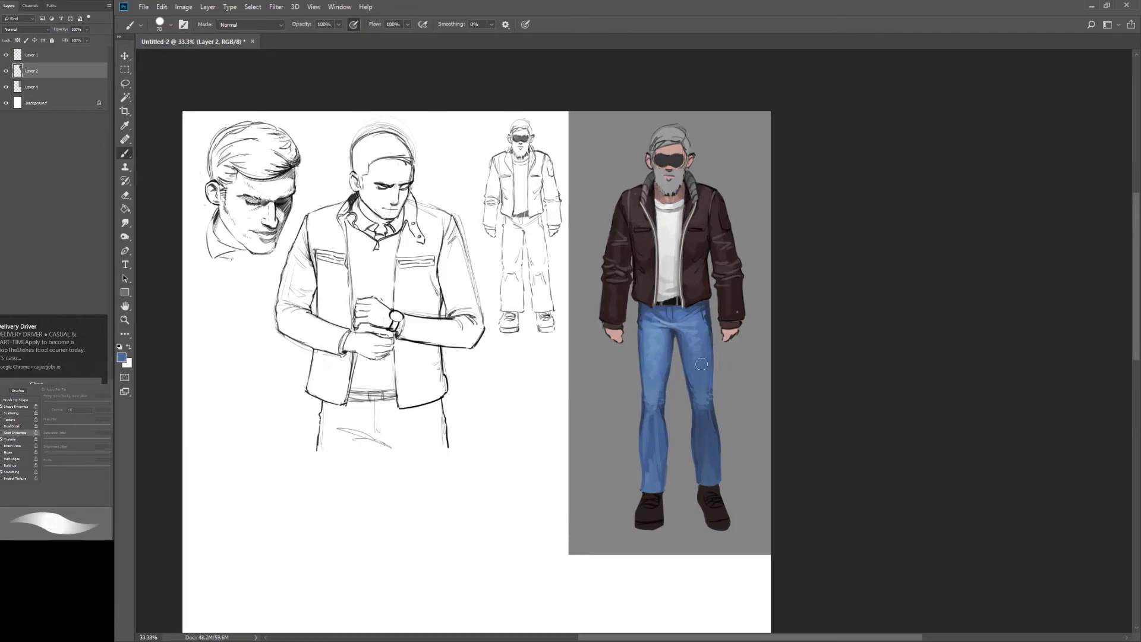
left_click(701, 364, "alt")
left_click_drag(705, 373, 707, 392)
left_click(652, 478, "alt")
left_click_drag(645, 416, 654, 457)
key("bracketleft")
key("bracketleft")
key("bracketleft")
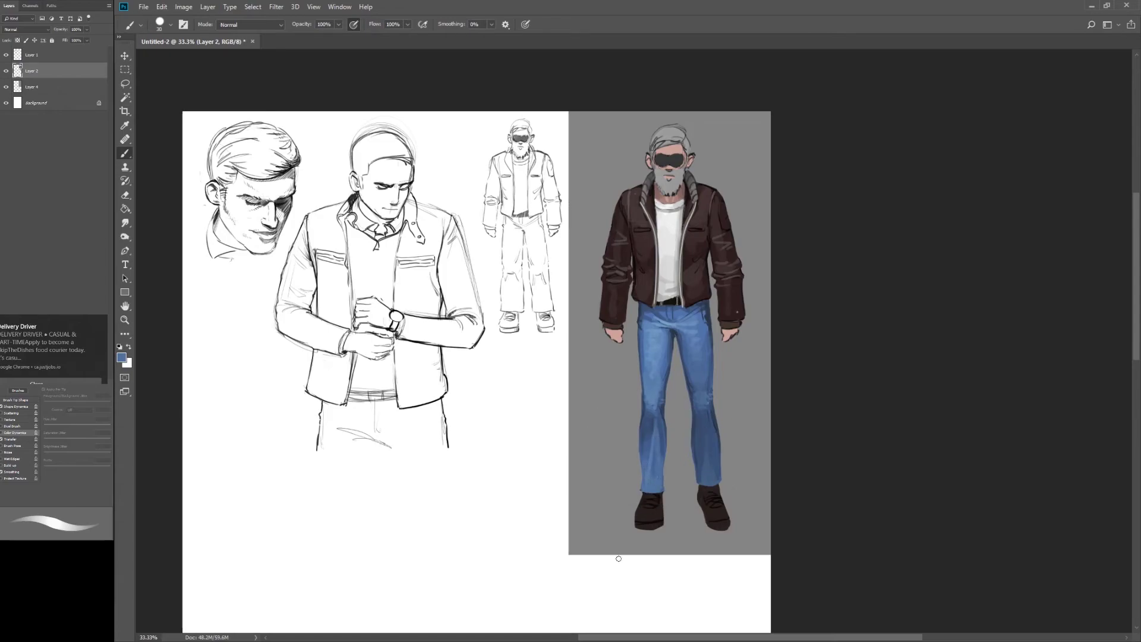
- Mirror the canvas and paint lighter blue highlights along the jeans leg and near the knee
key("h")
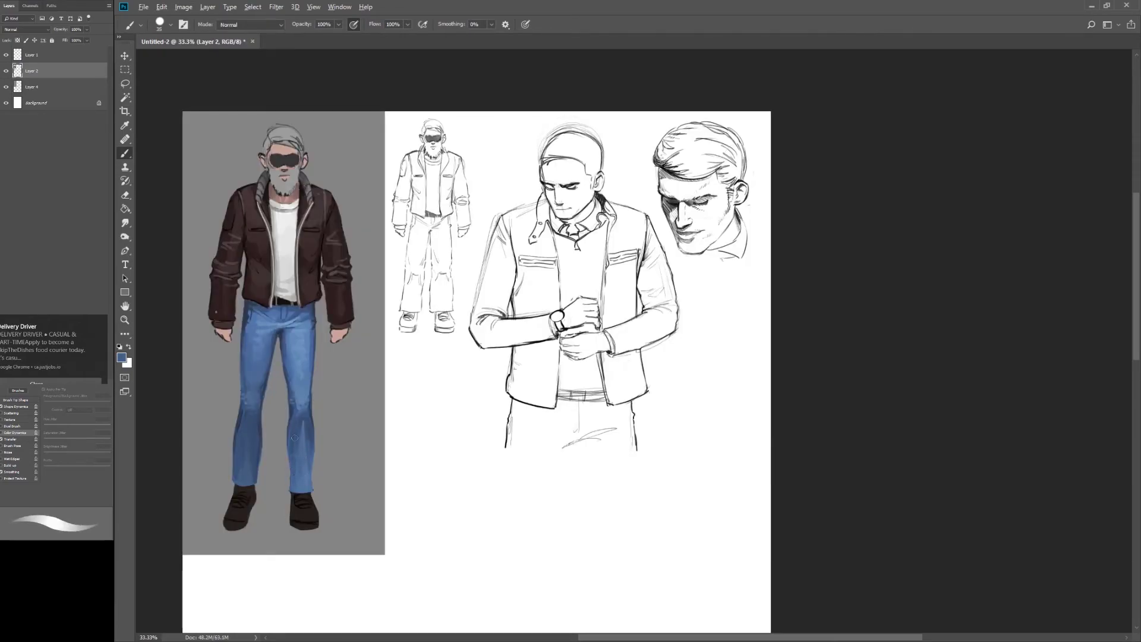
left_click_drag(313, 457, 313, 420)
key("bracketleft")
left_click(296, 452, "alt")
key("bracketleft")
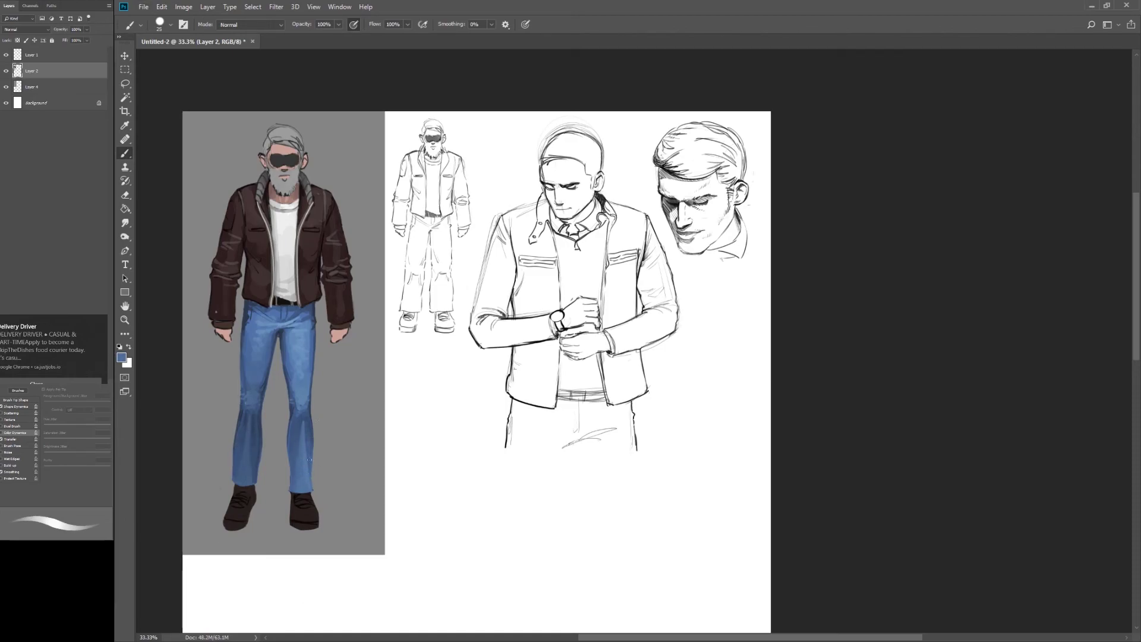
key("bracketleft")
left_click_drag(297, 438, 299, 423)
- Sample jeans, dark navy, light grey and dark colours while resizing the brush
key("bracketright")
left_click(305, 404, "alt")
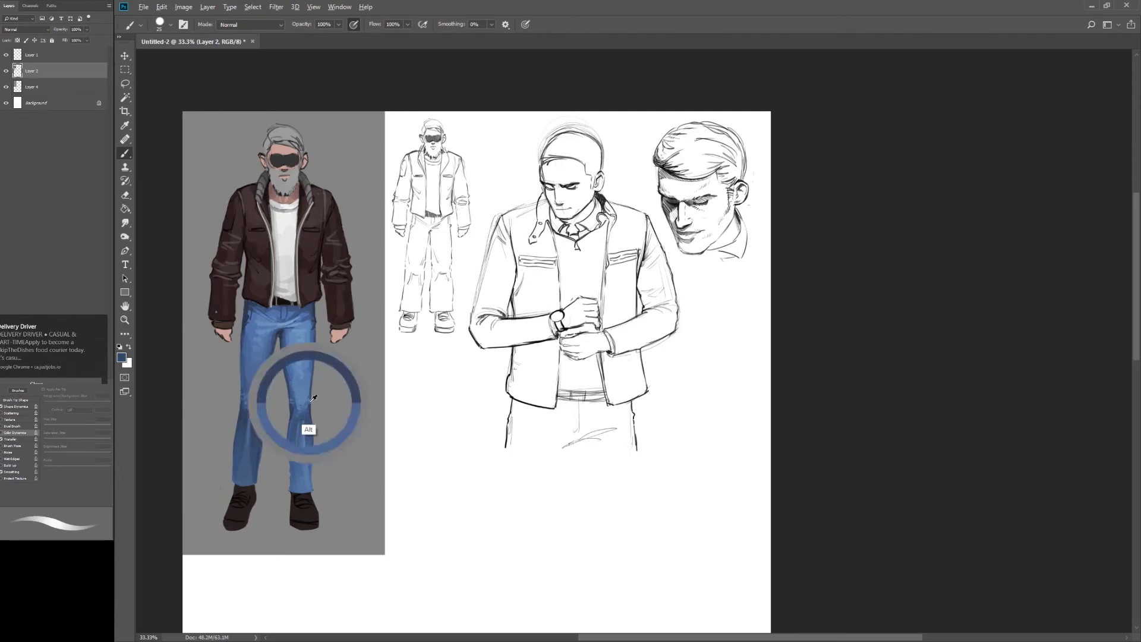
key("bracketleft")
key("bracketleft")
key("bracketleft")
key("d")
key("bracketright")
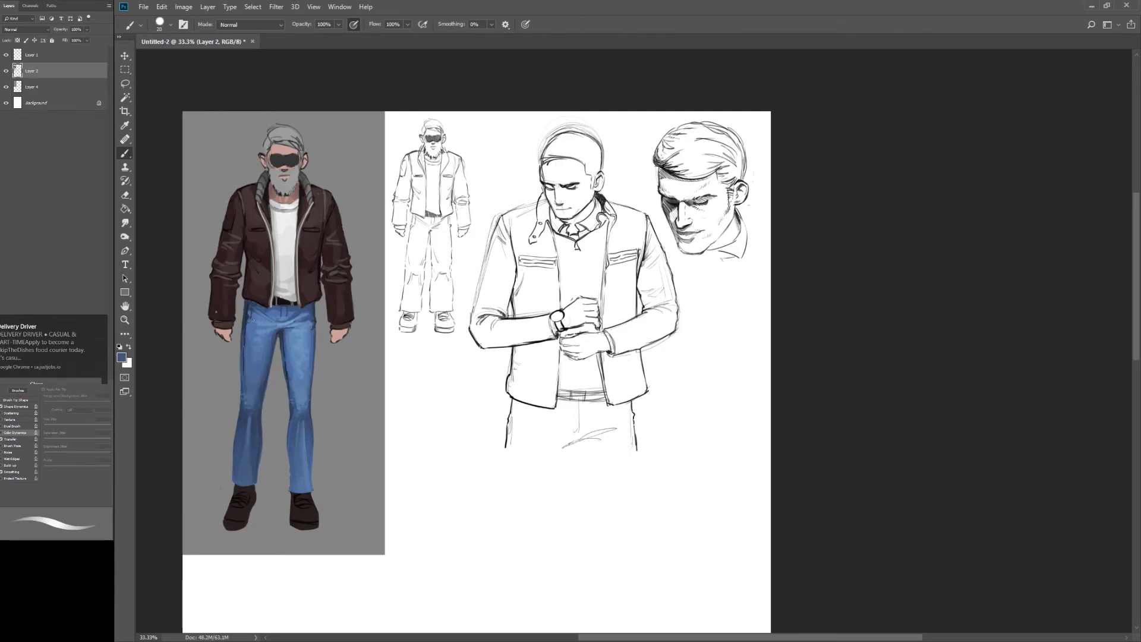
left_click(283, 356, "alt")
left_click(321, 200, "alt")
key("d")
key("bracketright")
key("bracketright")
key("bracketright")
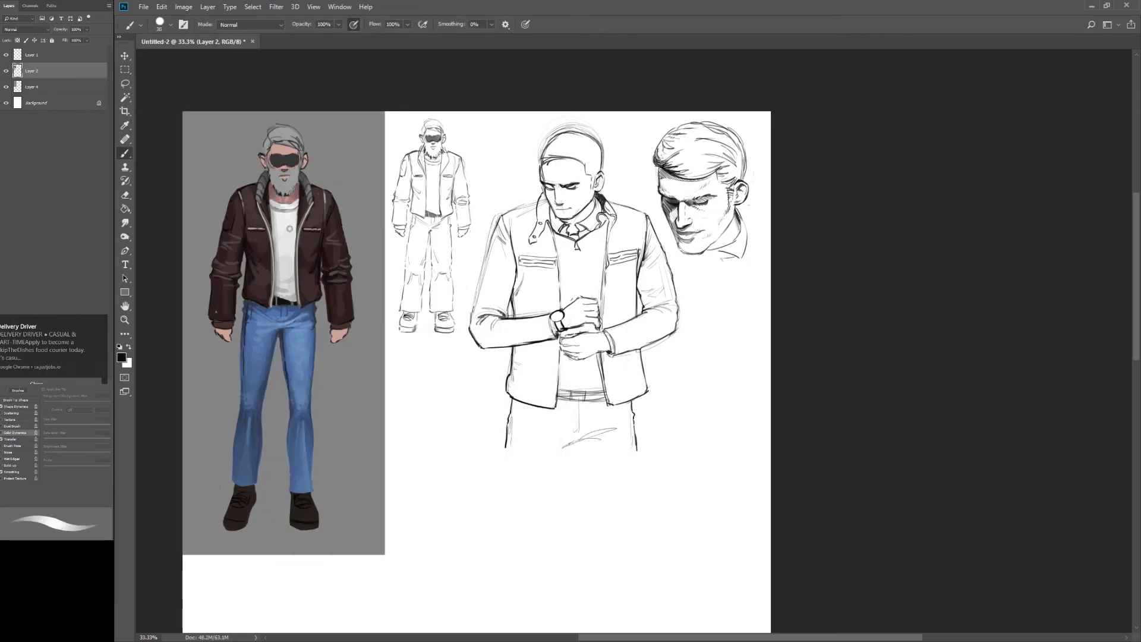
left_click(225, 319, "alt")
- Undo the dark cuff paint, sample the jacket's dark brown, and reset colours to black
key("ctrl+z")
key("bracketright")
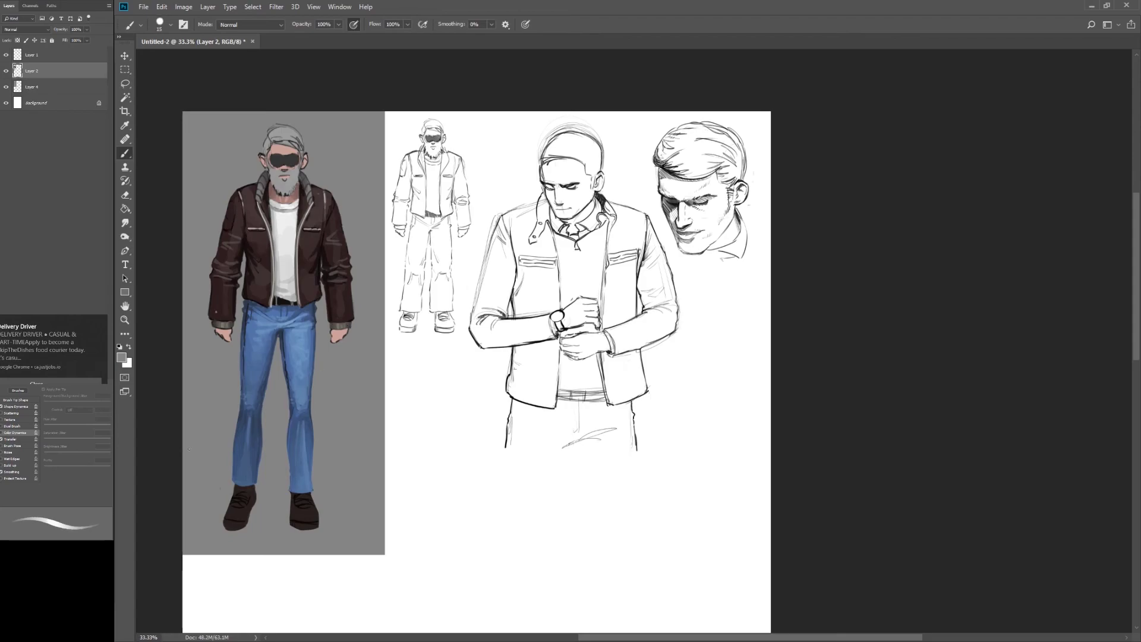
key("bracketleft")
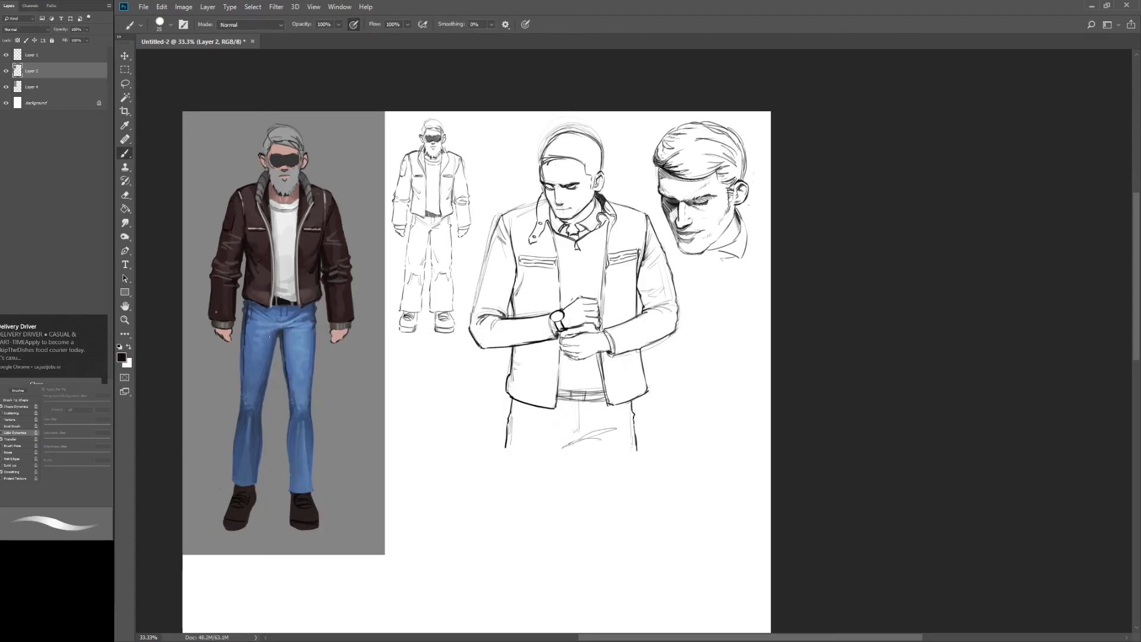
key("bracketleft")
left_click(303, 273, "alt")
key("bracketleft")
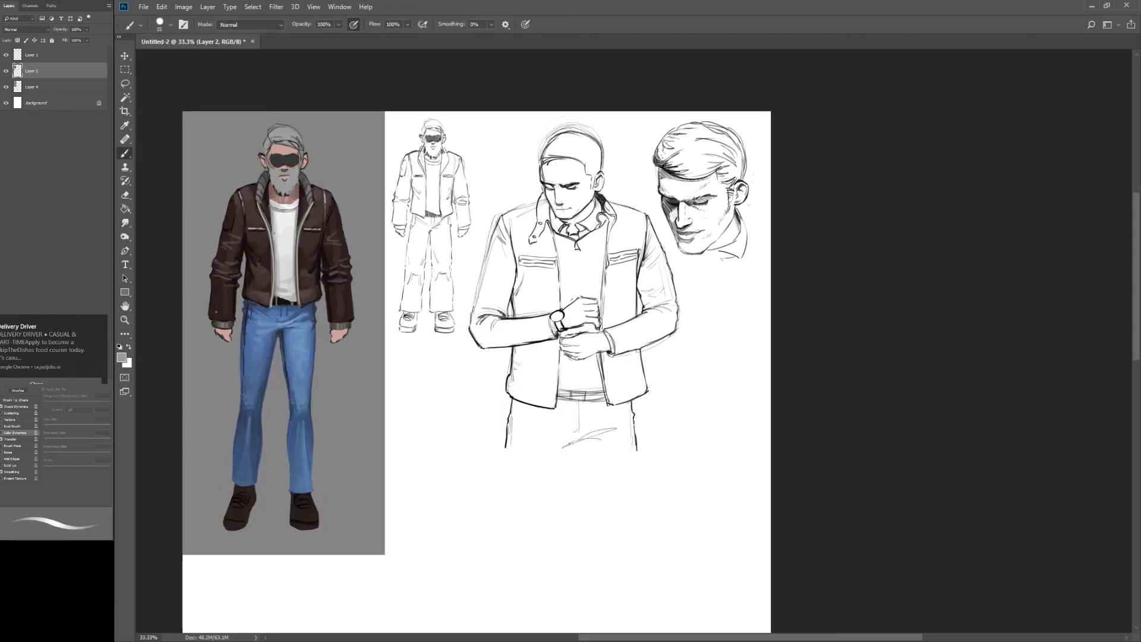
key("bracketleft")
key("d")
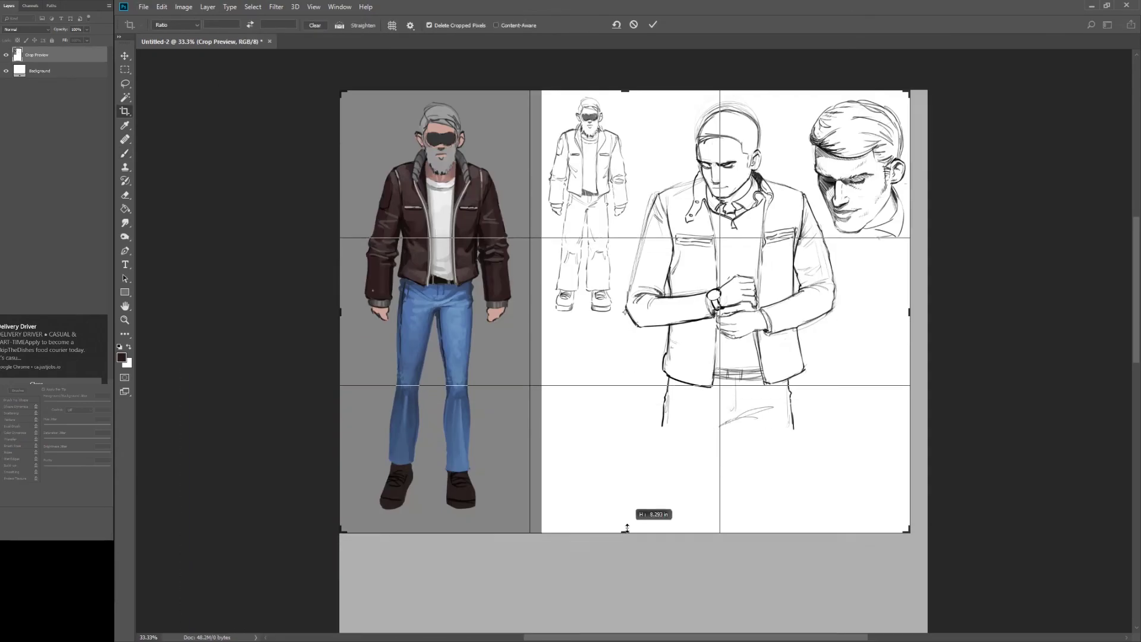